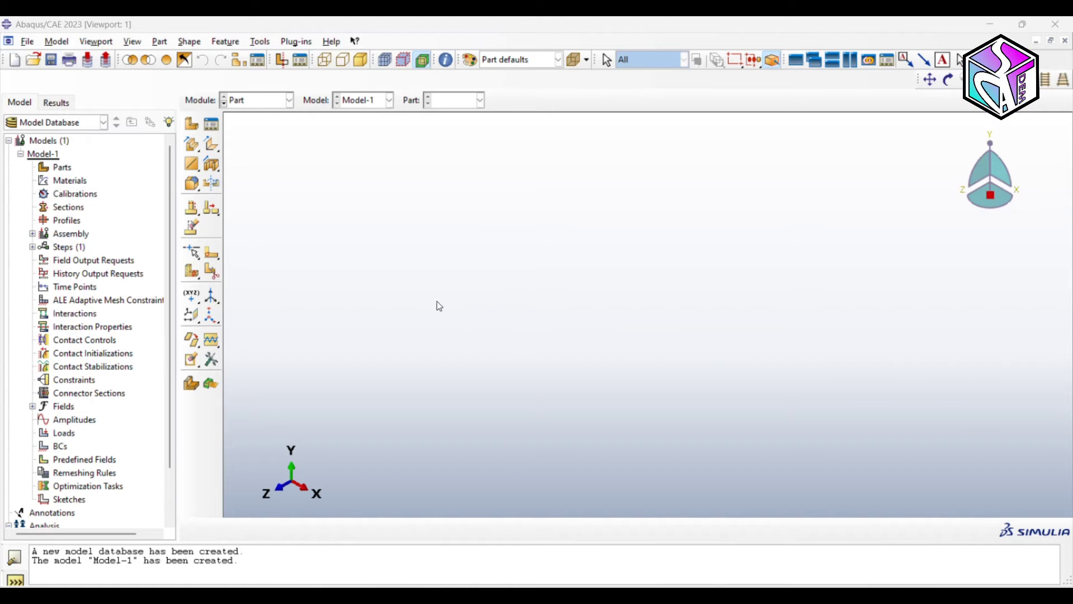
Step: Create a new solid part named Plate
{"action": "left_click", "coordinate": [189, 129]}
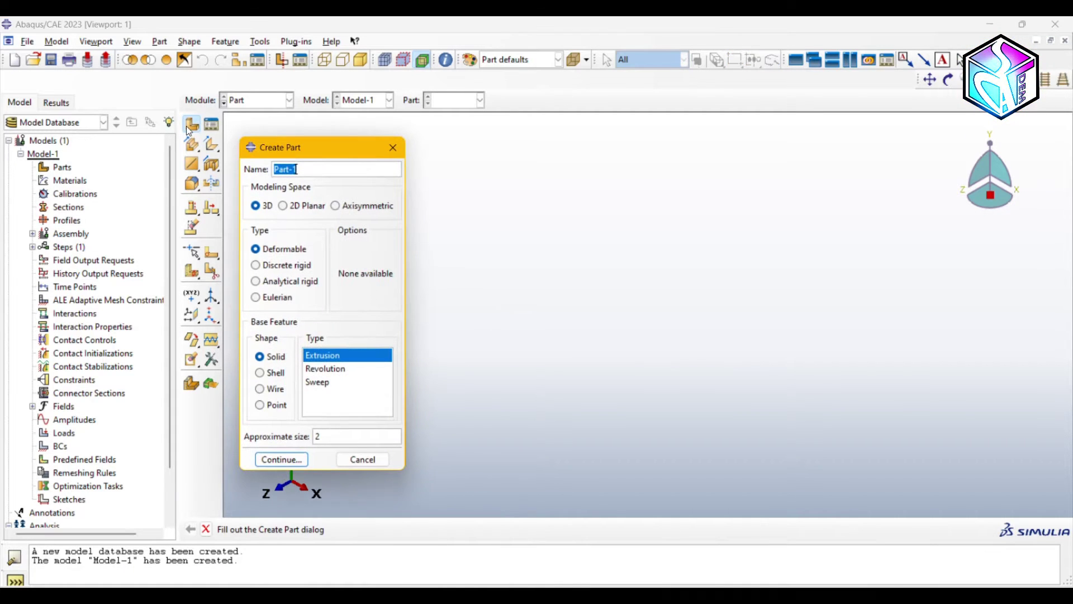
{"action": "type", "text": "Plate"}
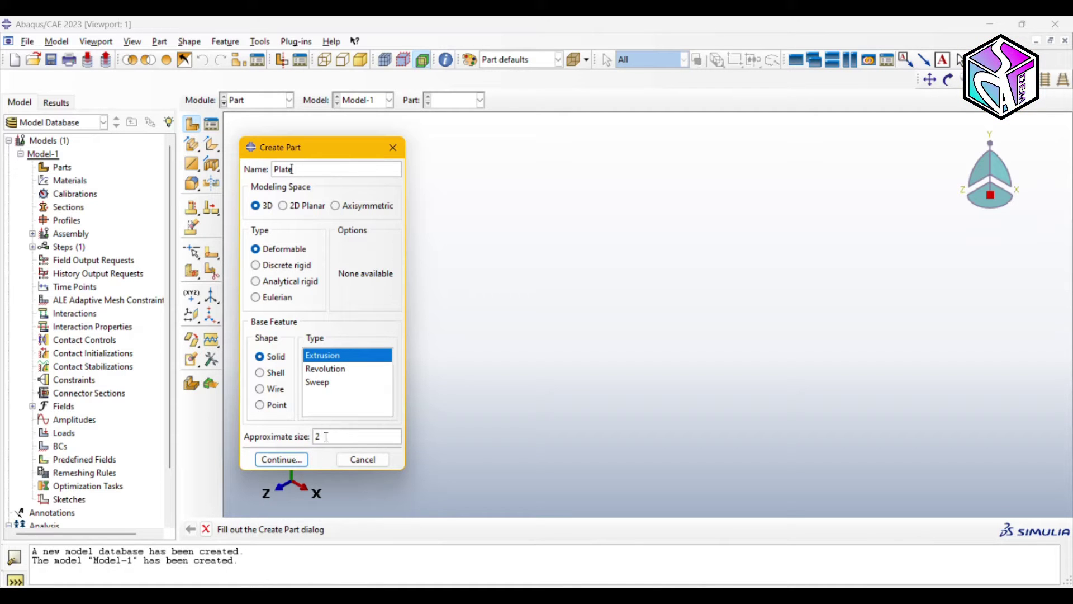
{"action": "left_click", "coordinate": [281, 459]}
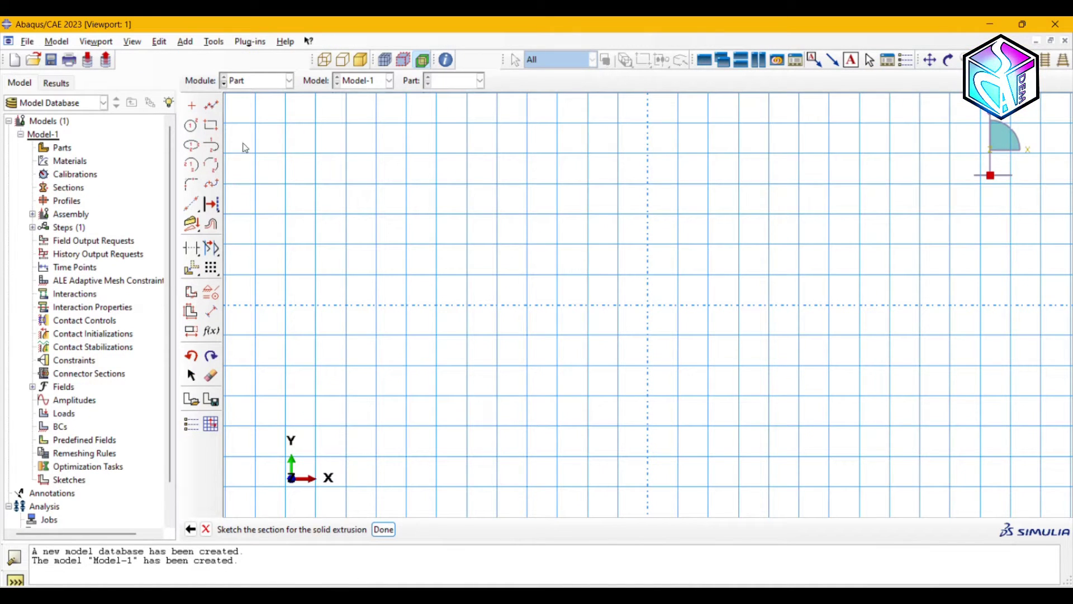
Step: Sketch a rectangle from the origin to the corner 0.15, 0.8
{"action": "left_click", "coordinate": [210, 125]}
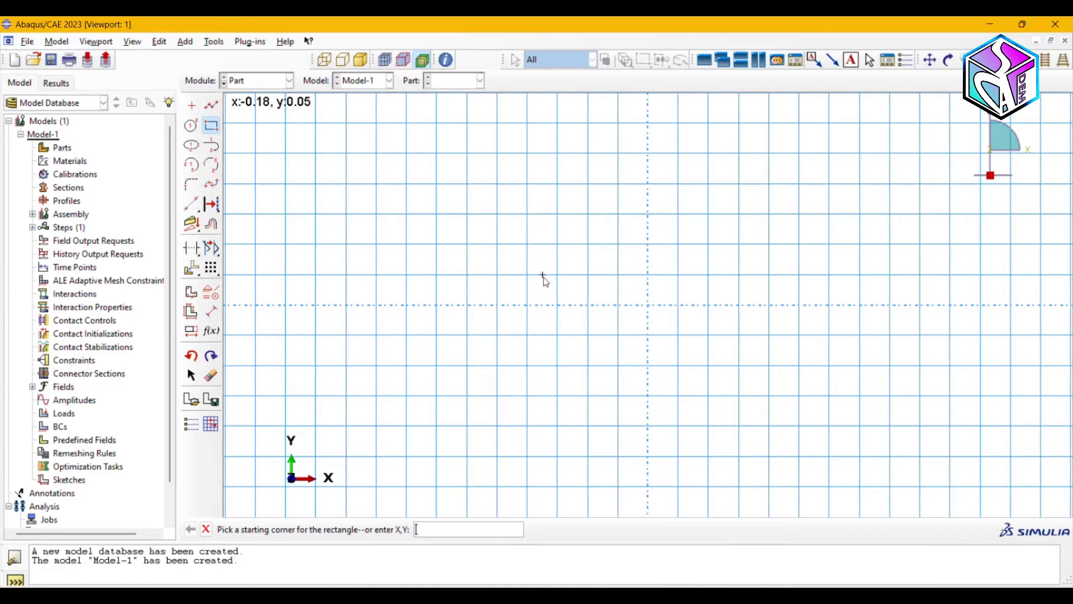
{"action": "left_click", "coordinate": [542, 274]}
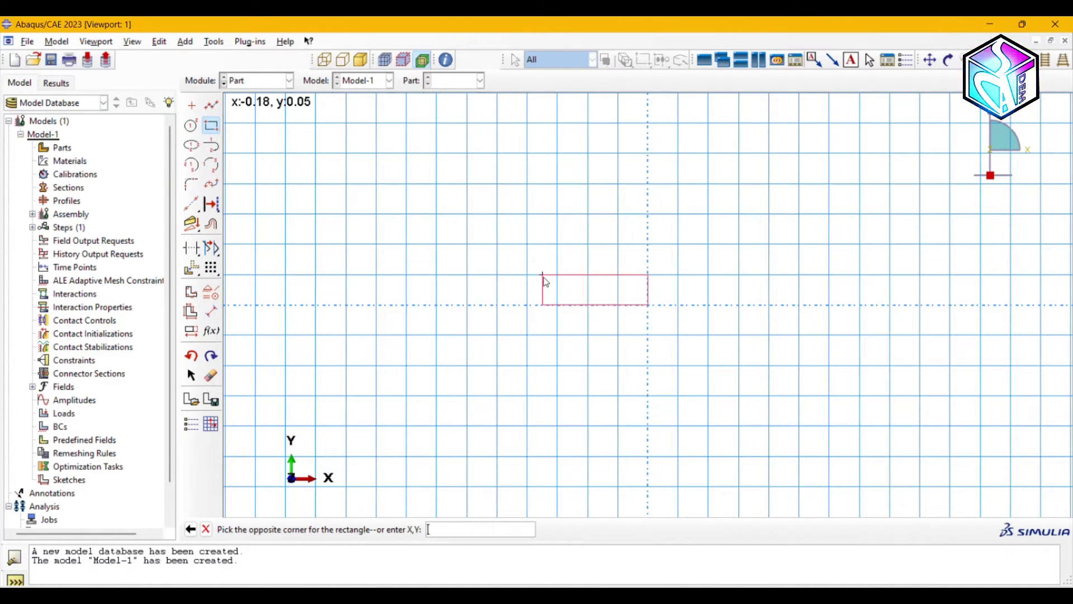
{"action": "type", "text": "0.15"}
{"action": "type", "text": ","}
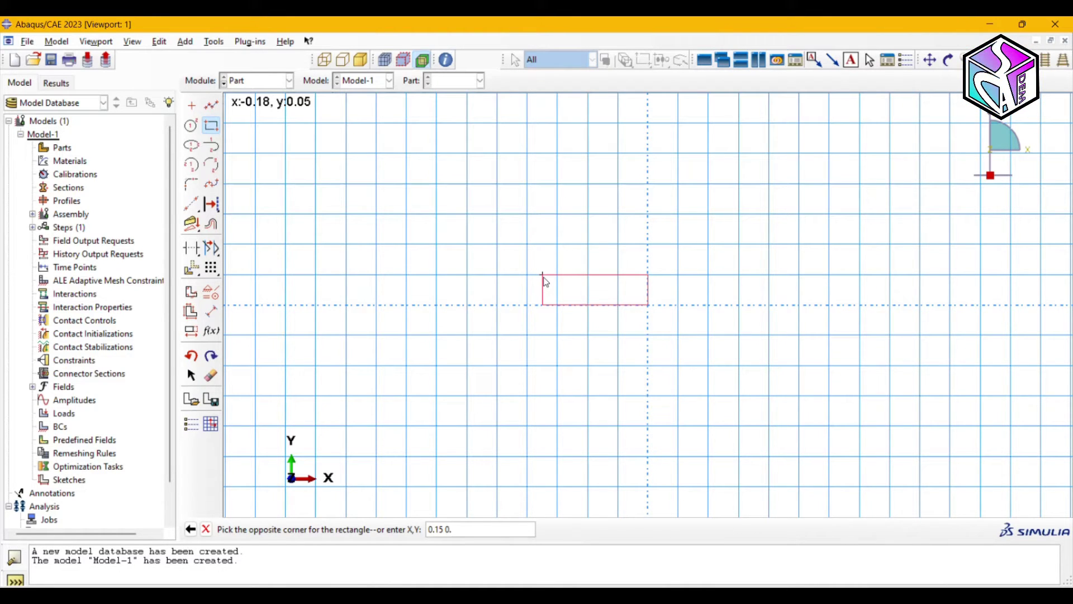
{"action": "type", "text": "0.8"}
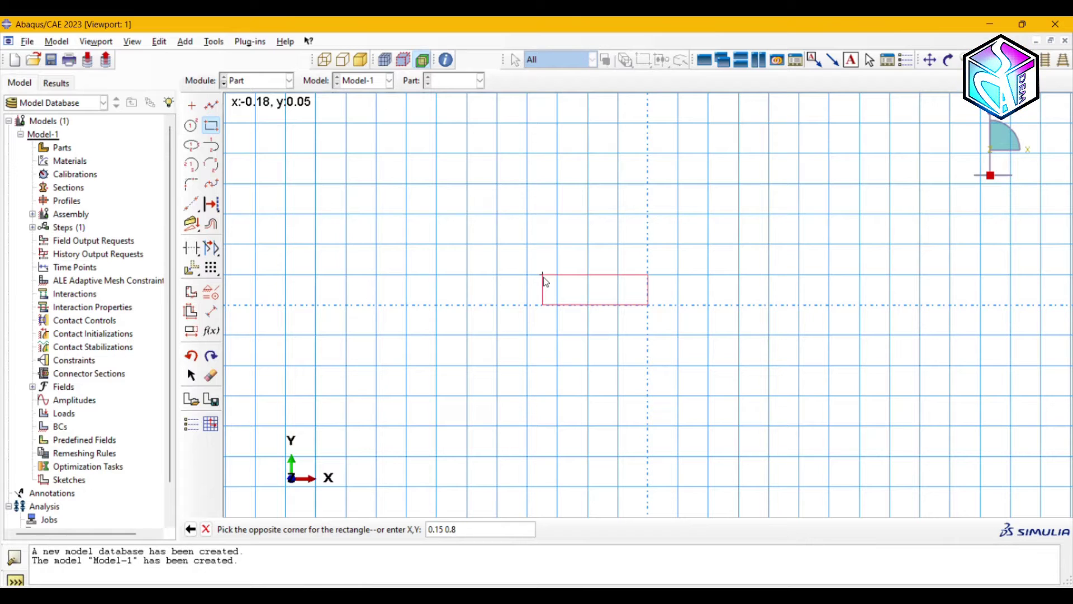
{"action": "key", "text": "Return"}
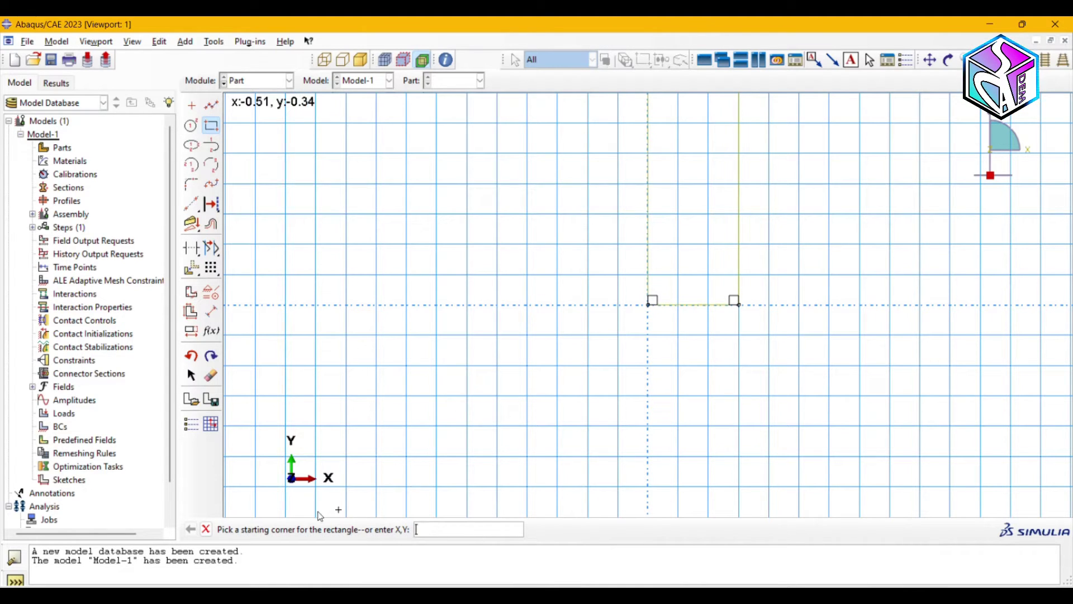
{"action": "left_click", "coordinate": [205, 529]}
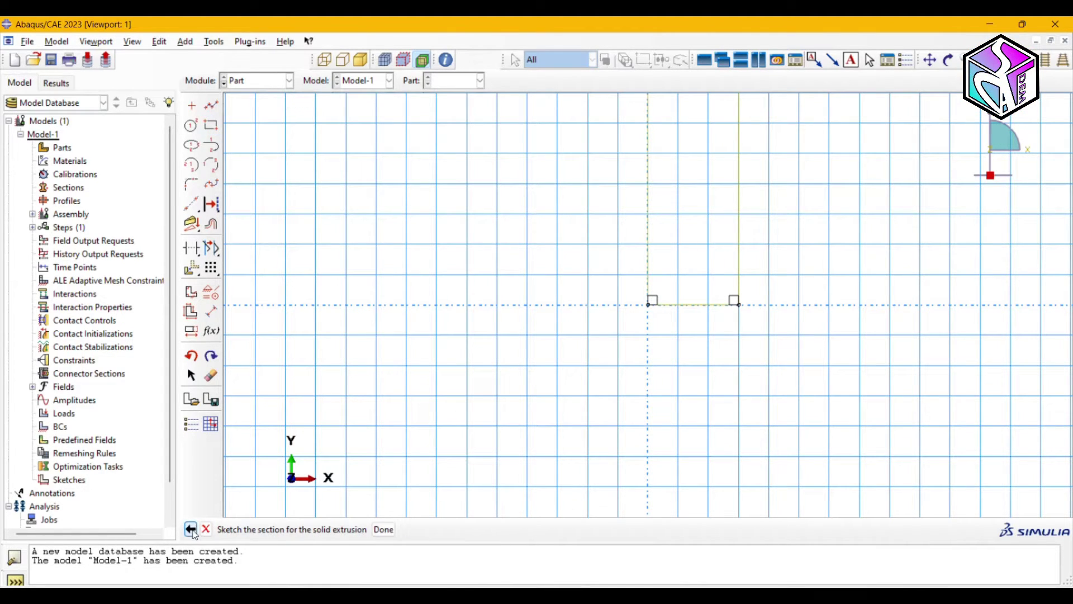
Step: Extrude the rectangular sketch to a depth of 0.005 to form the Plate solid
{"action": "left_click", "coordinate": [381, 529]}
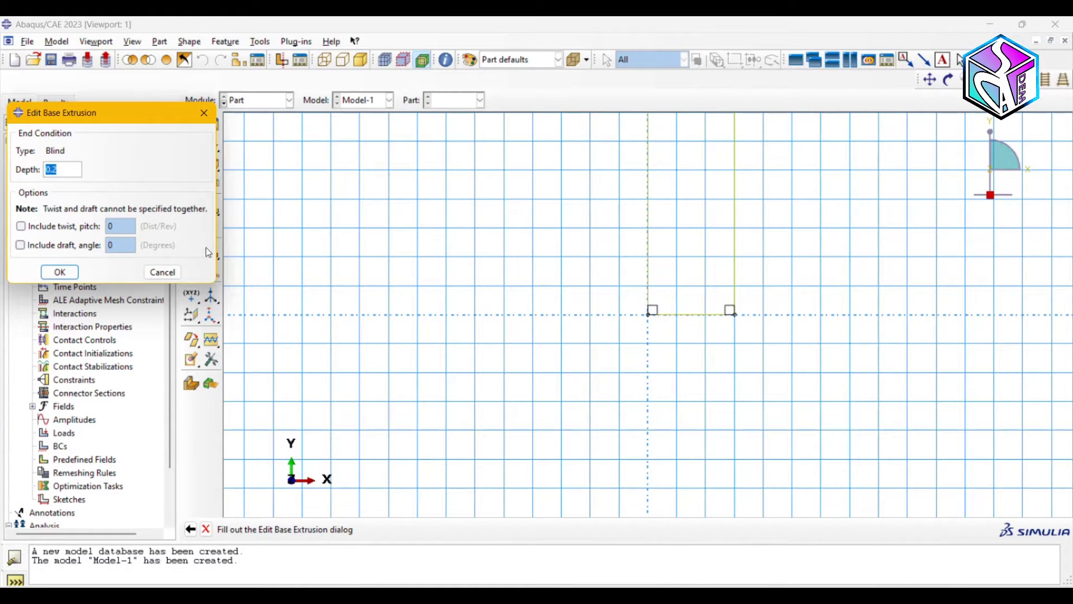
{"action": "type", "text": "0.00"}
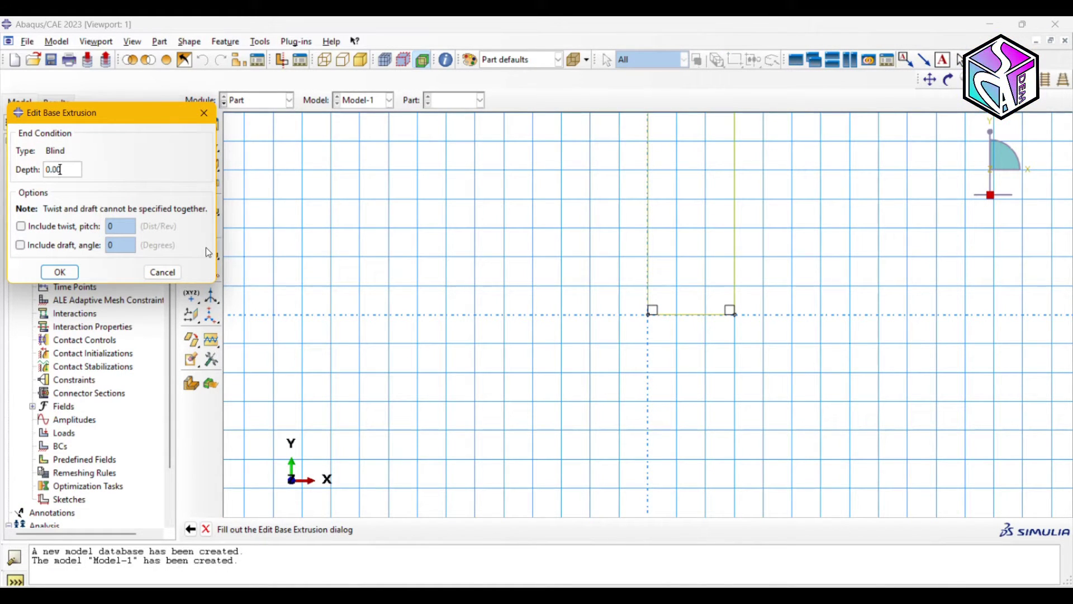
{"action": "type", "text": "5"}
{"action": "left_click", "coordinate": [60, 272]}
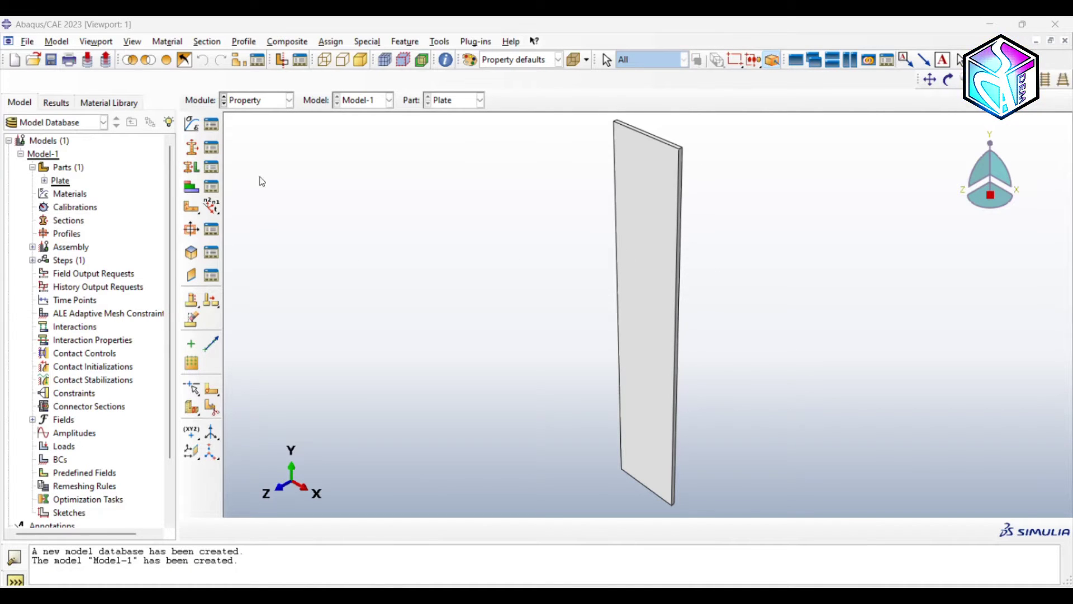
Step: Create a material named Steel with a density of 7800
{"action": "left_click", "coordinate": [187, 128]}
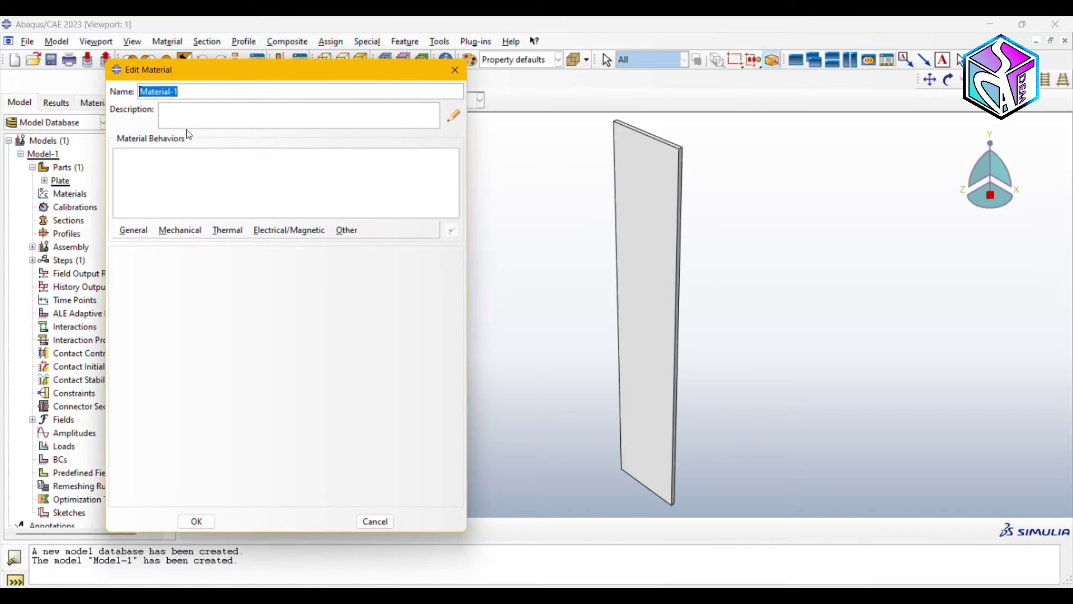
{"action": "type", "text": "Steel"}
{"action": "left_click", "coordinate": [135, 230]}
{"action": "left_click", "coordinate": [148, 248]}
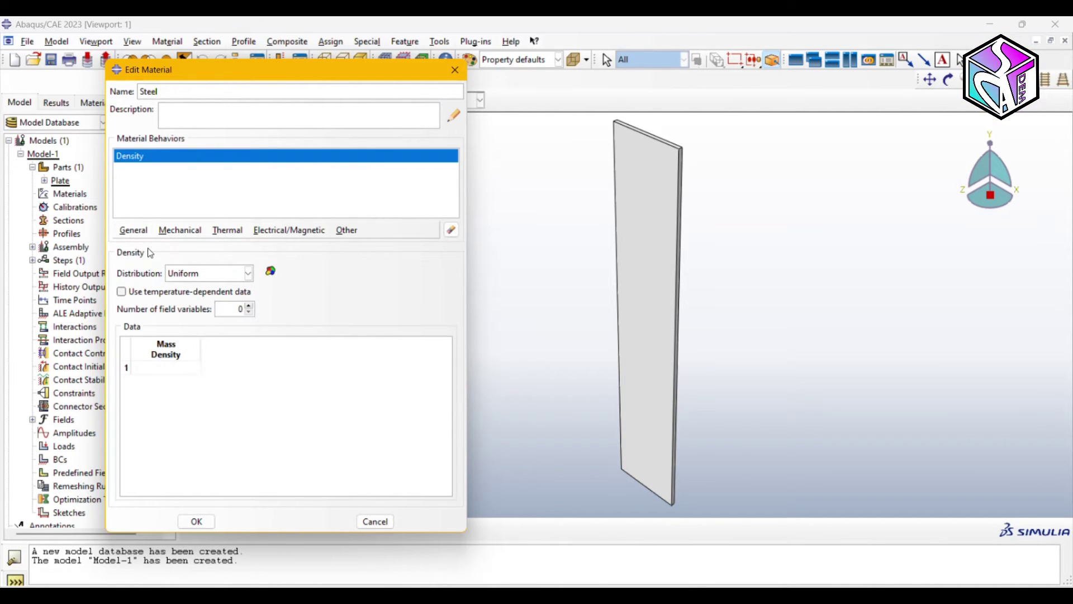
{"action": "left_click", "coordinate": [170, 368]}
{"action": "type", "text": "7800"}
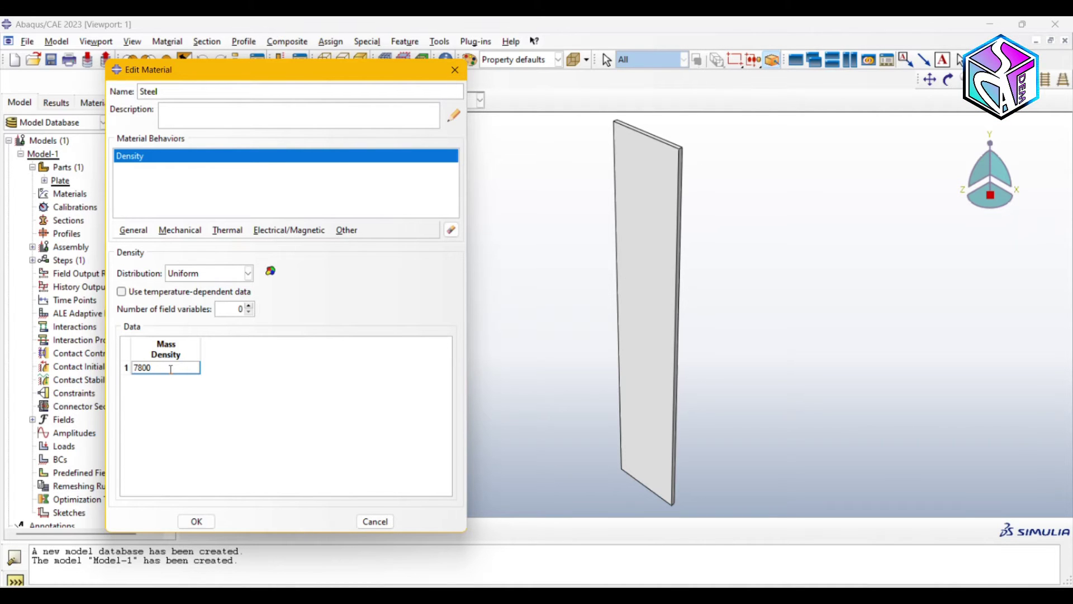
Step: Give Steel elastic behaviour with Young's modulus 200e9 and Poisson's ratio 0.3
{"action": "left_click", "coordinate": [180, 230]}
{"action": "mouse_move", "coordinate": [232, 252]}
{"action": "left_click", "coordinate": [374, 246]}
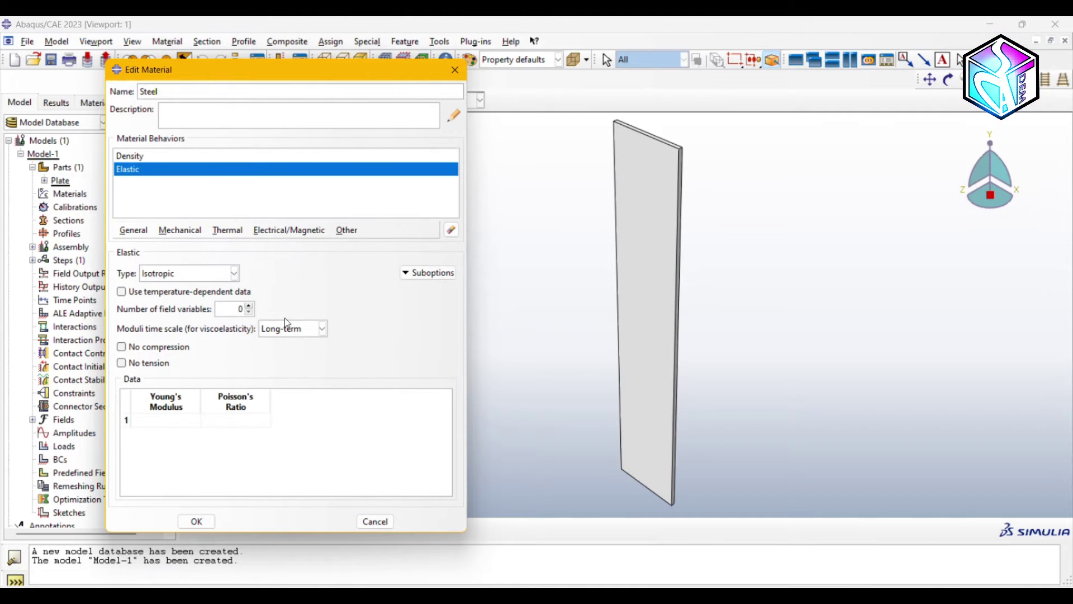
{"action": "left_click", "coordinate": [179, 423]}
{"action": "type", "text": "200e"}
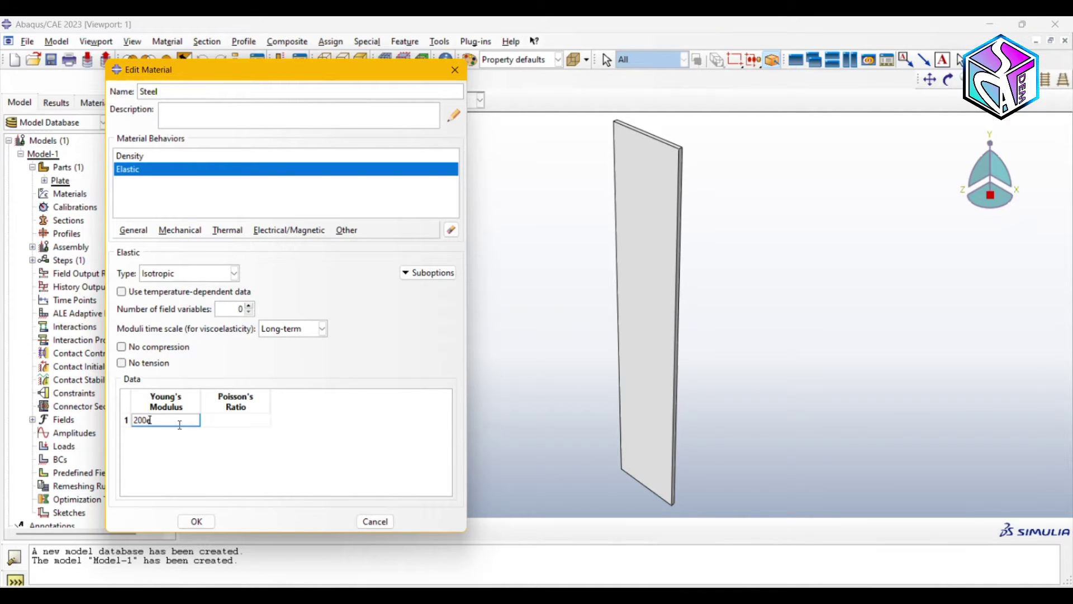
{"action": "left_click", "coordinate": [252, 424]}
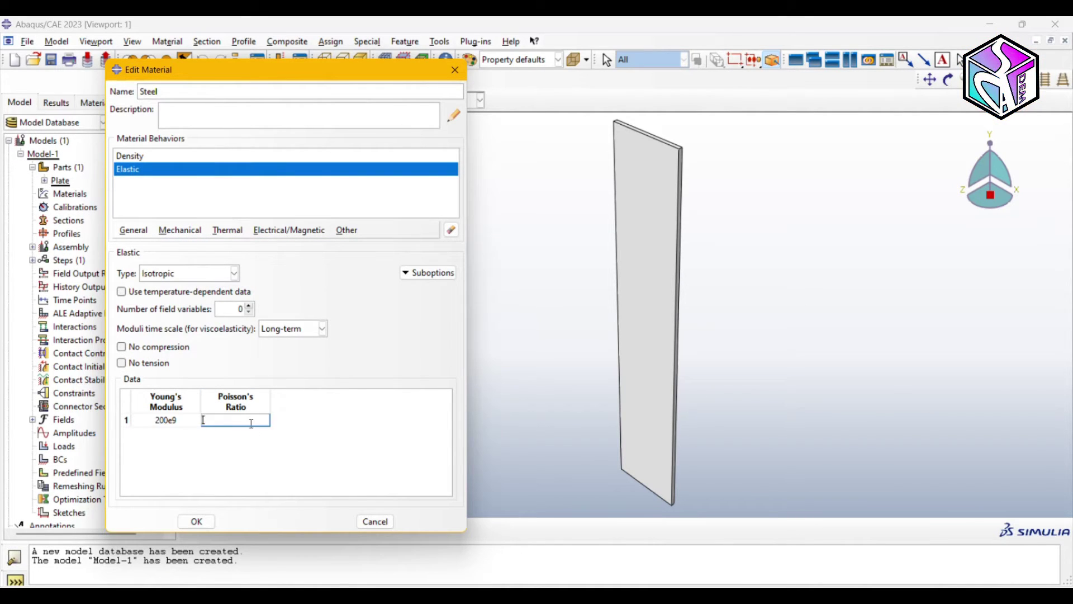
{"action": "type", "text": "0.3"}
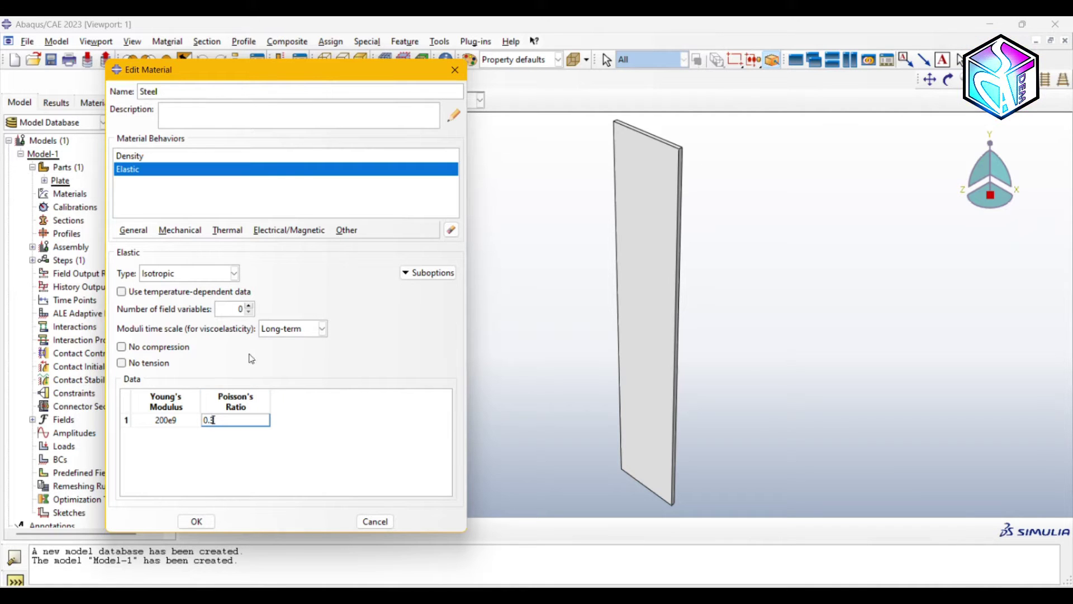
{"action": "left_click", "coordinate": [192, 230]}
Step: Add Plastic behaviour with rows 75e6/0, 150e6/0.023 and 225e6/0.06
{"action": "mouse_move", "coordinate": [223, 259]}
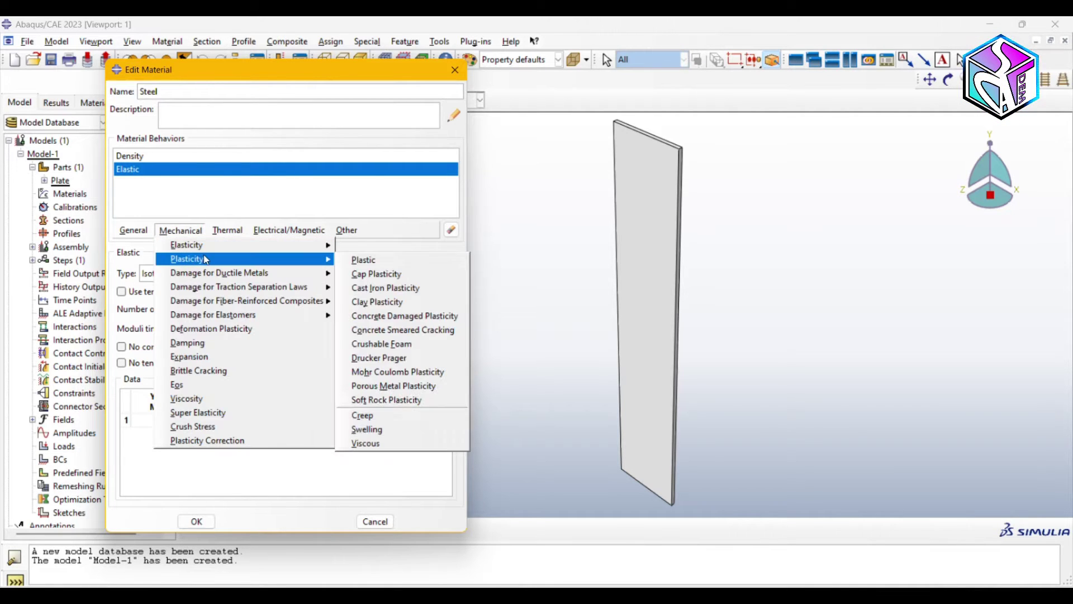
{"action": "left_click", "coordinate": [358, 259]}
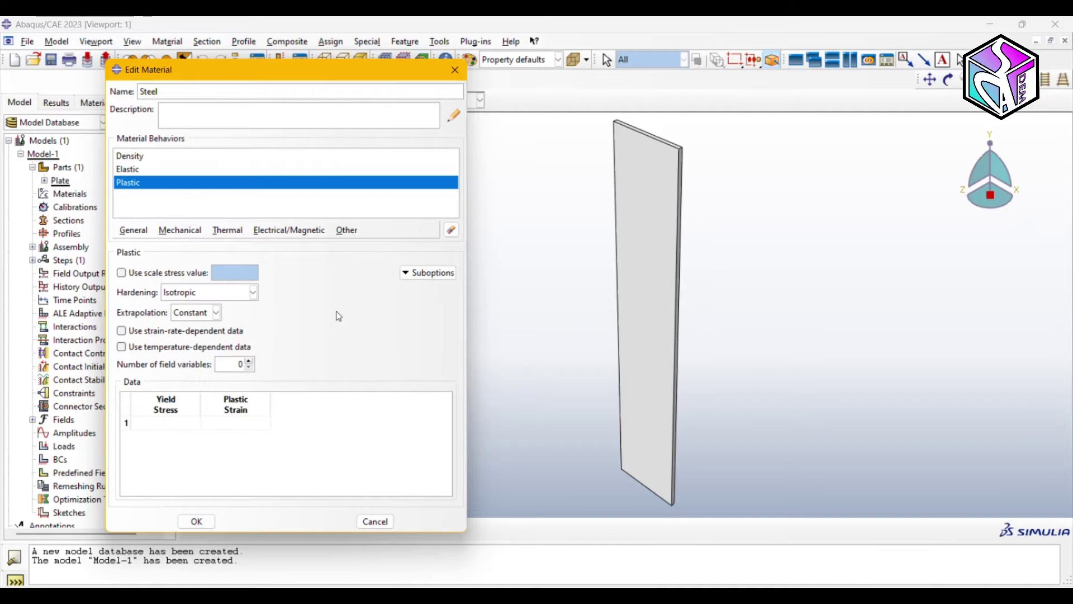
{"action": "left_click", "coordinate": [175, 419]}
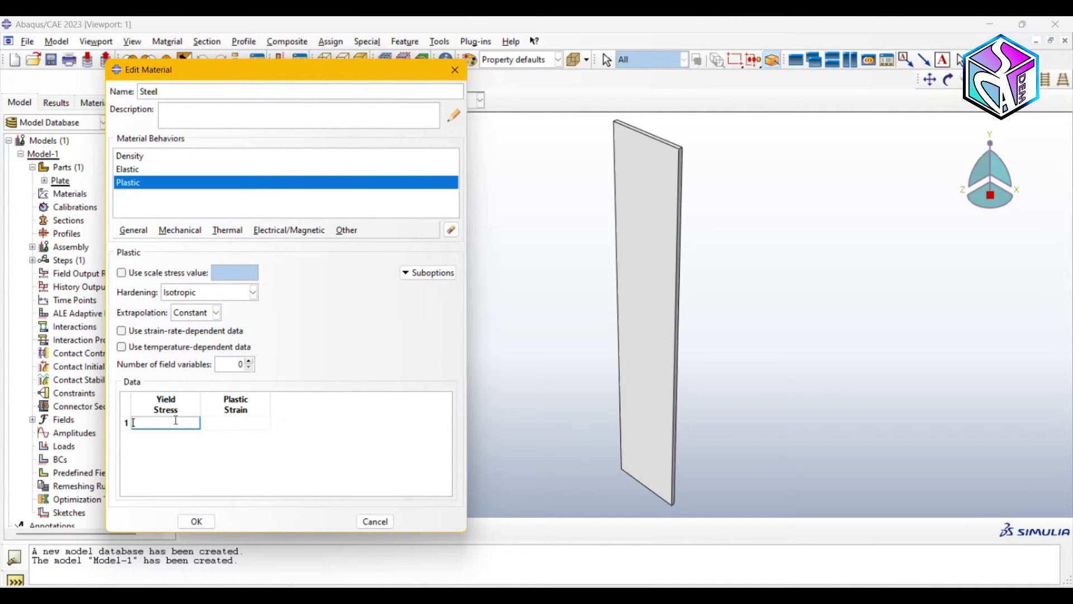
{"action": "type", "text": "75e6"}
{"action": "key", "text": "Tab"}
{"action": "type", "text": "0"}
{"action": "key", "text": "Tab"}
{"action": "type", "text": "150e6"}
{"action": "key", "text": "Tab"}
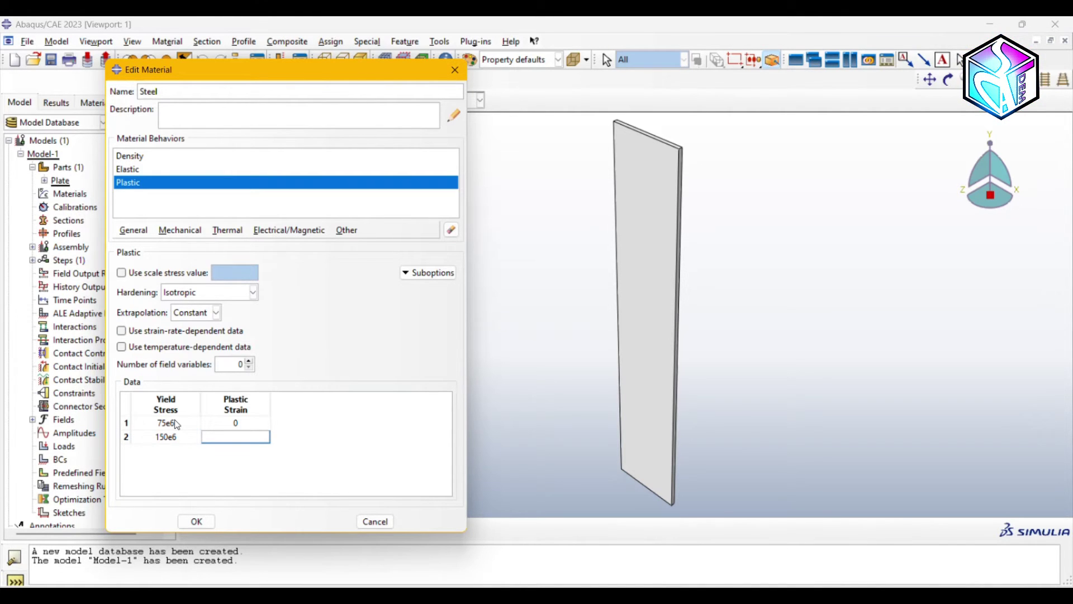
{"action": "type", "text": "0.023"}
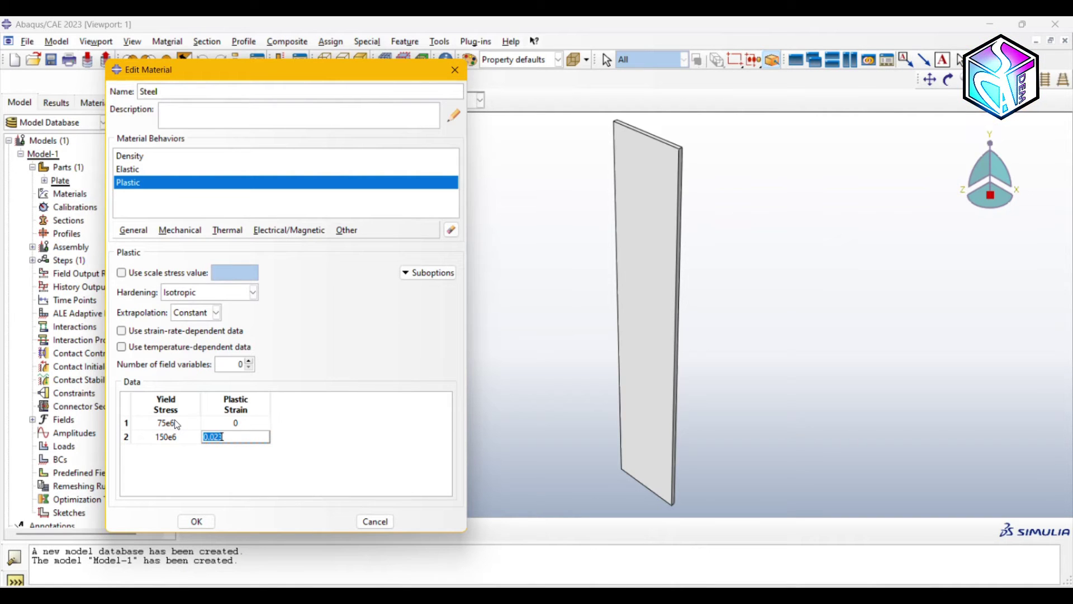
{"action": "key", "text": "Tab"}
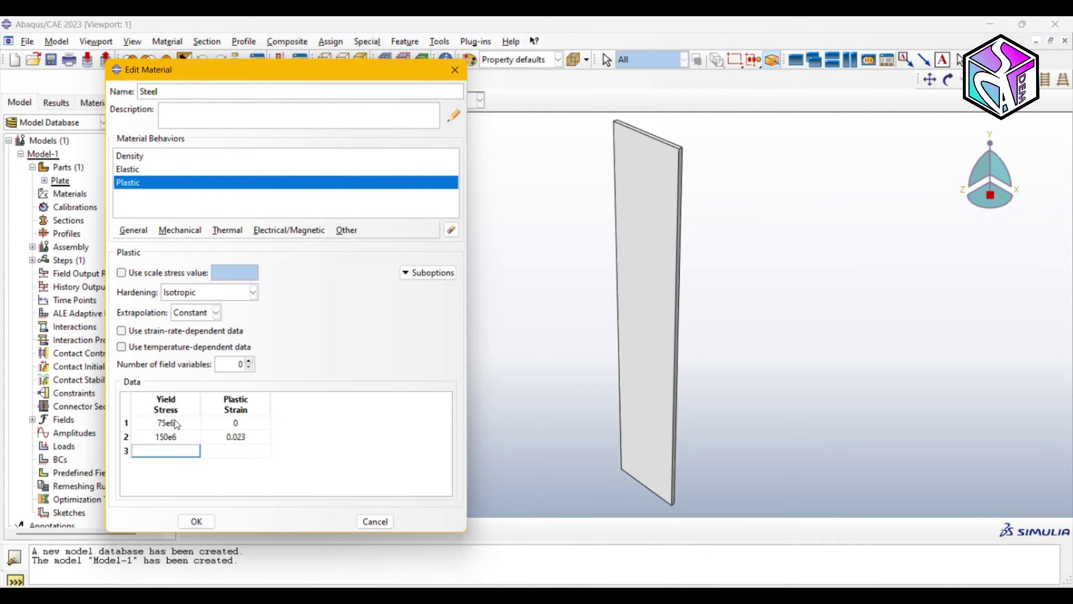
{"action": "type", "text": "225e6"}
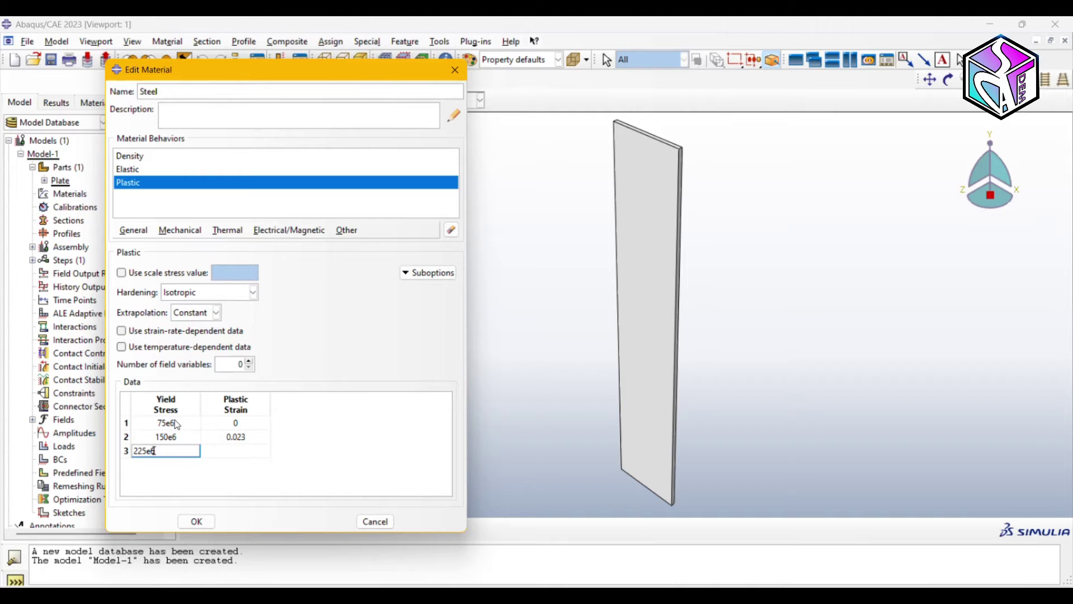
{"action": "key", "text": "Tab"}
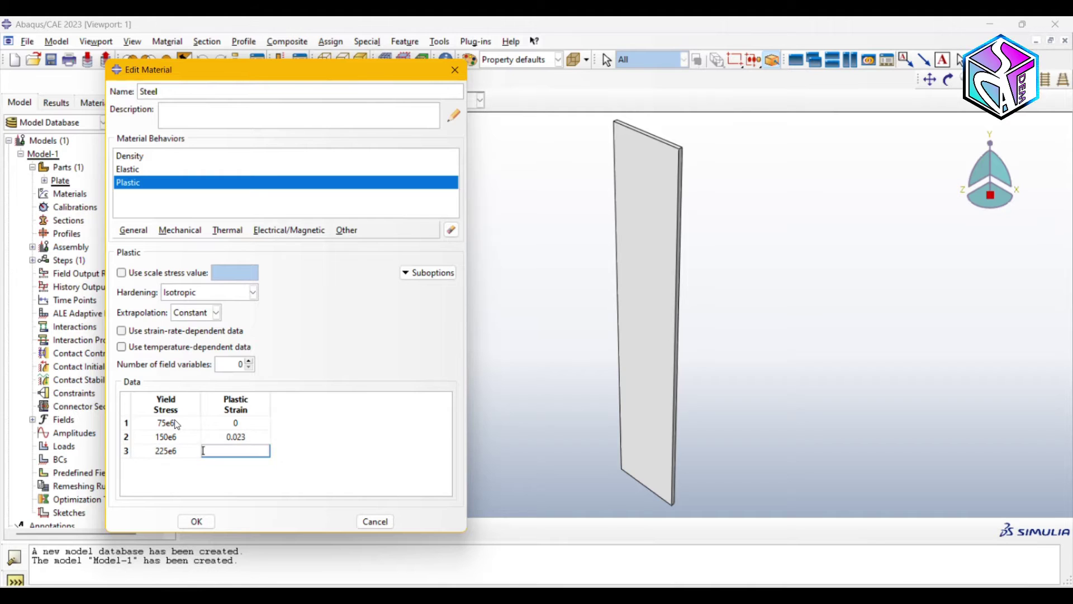
{"action": "type", "text": "0.06"}
{"action": "key", "text": "Tab"}
Step: Continue the plastic table with 240e6/0.09, 300e6/0.12, 355e6/0.2 and 390e6/0.28
{"action": "type", "text": "240e6"}
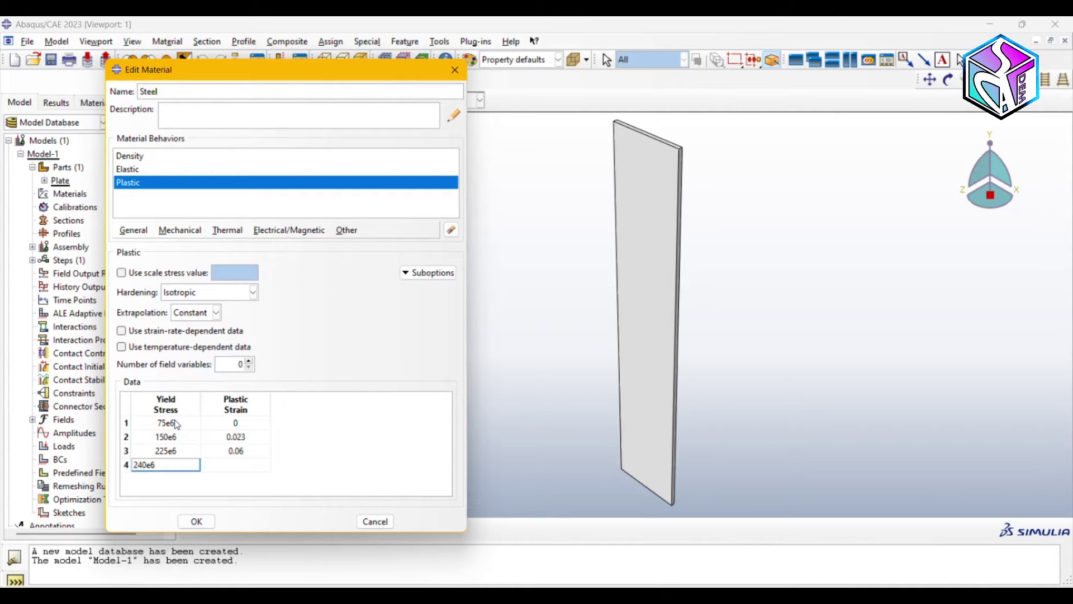
{"action": "key", "text": "Tab"}
{"action": "type", "text": "0.09"}
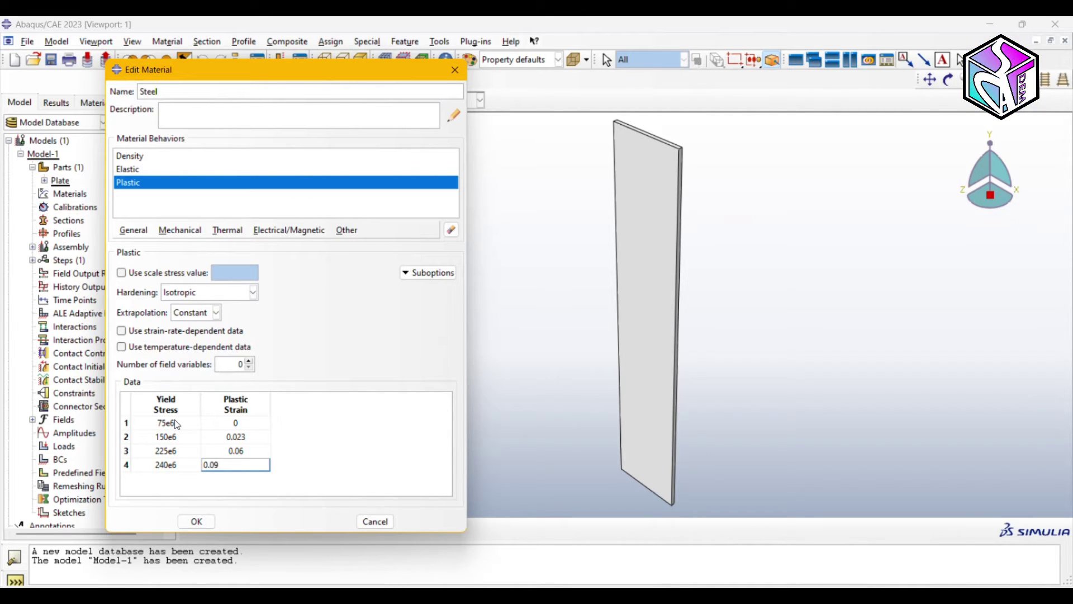
{"action": "key", "text": "Tab"}
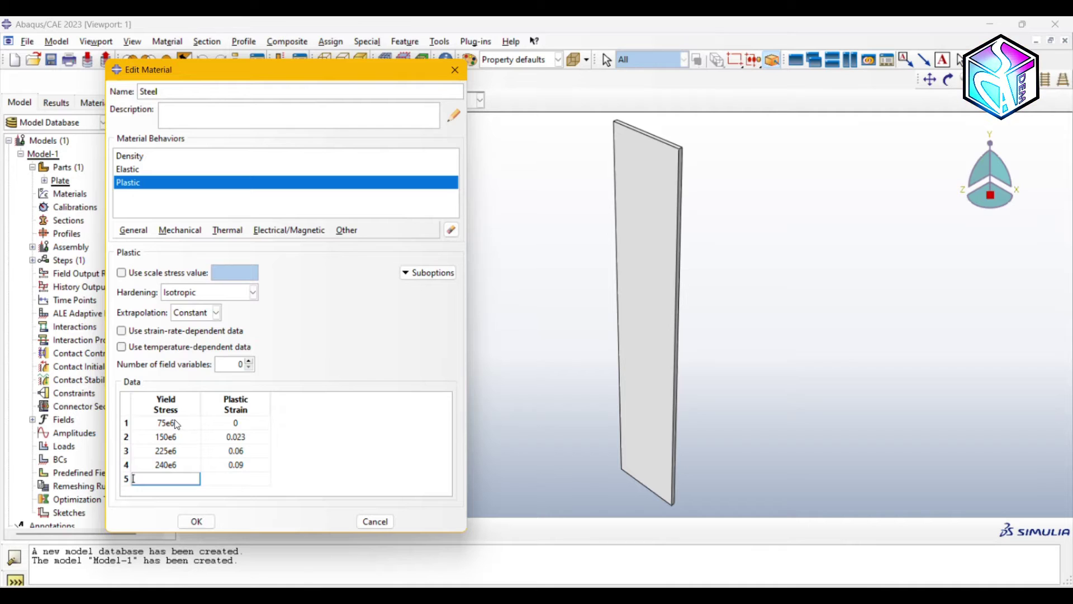
{"action": "type", "text": "100e6"}
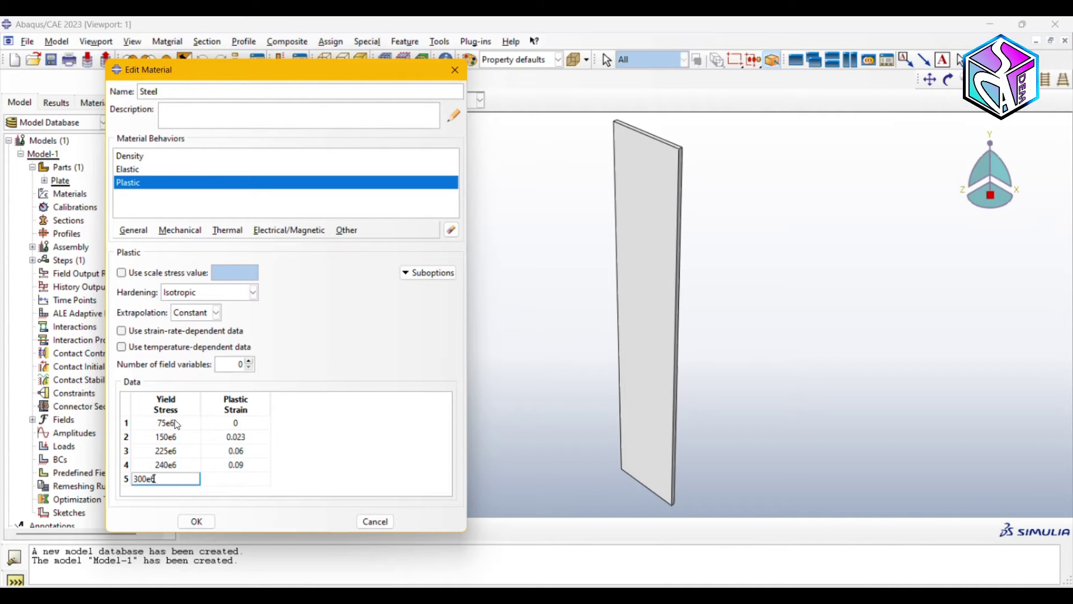
{"action": "key", "text": "Tab"}
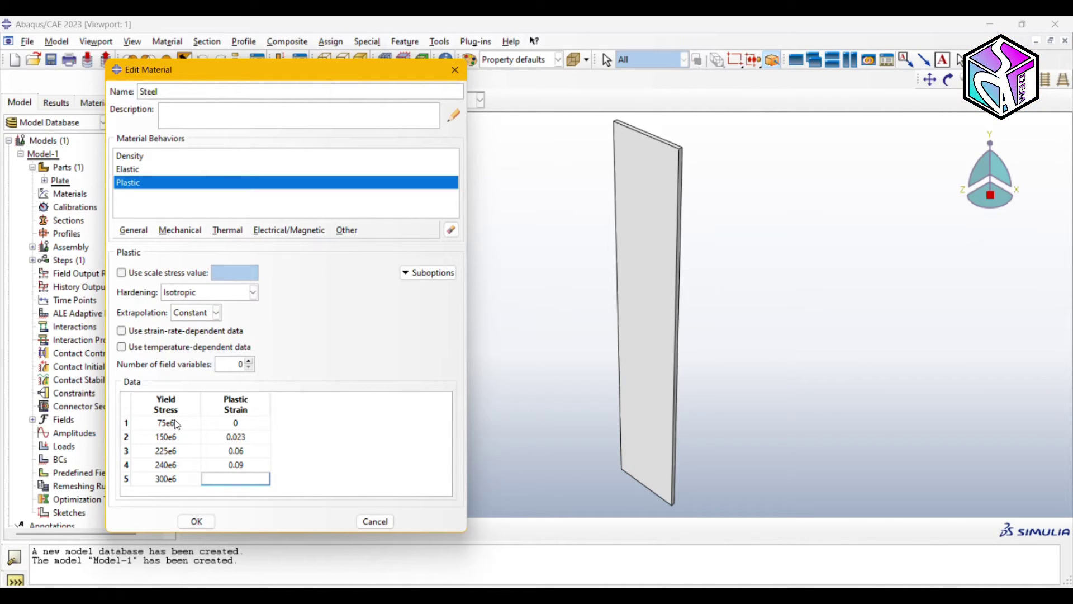
{"action": "type", "text": "0.12"}
{"action": "key", "text": "Tab"}
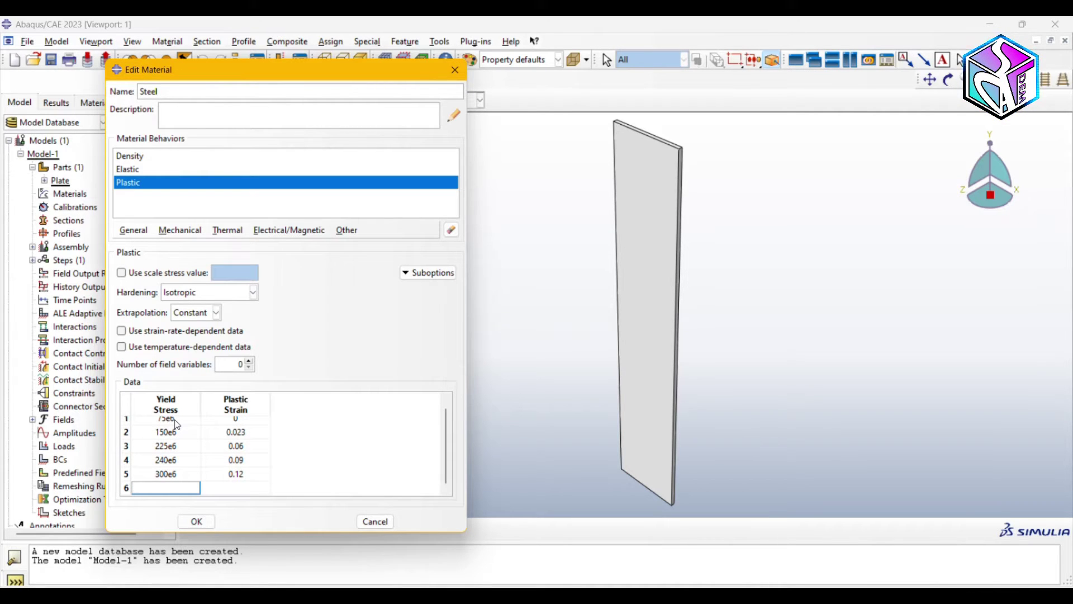
{"action": "type", "text": "355e6"}
{"action": "key", "text": "Tab"}
{"action": "type", "text": "0.2"}
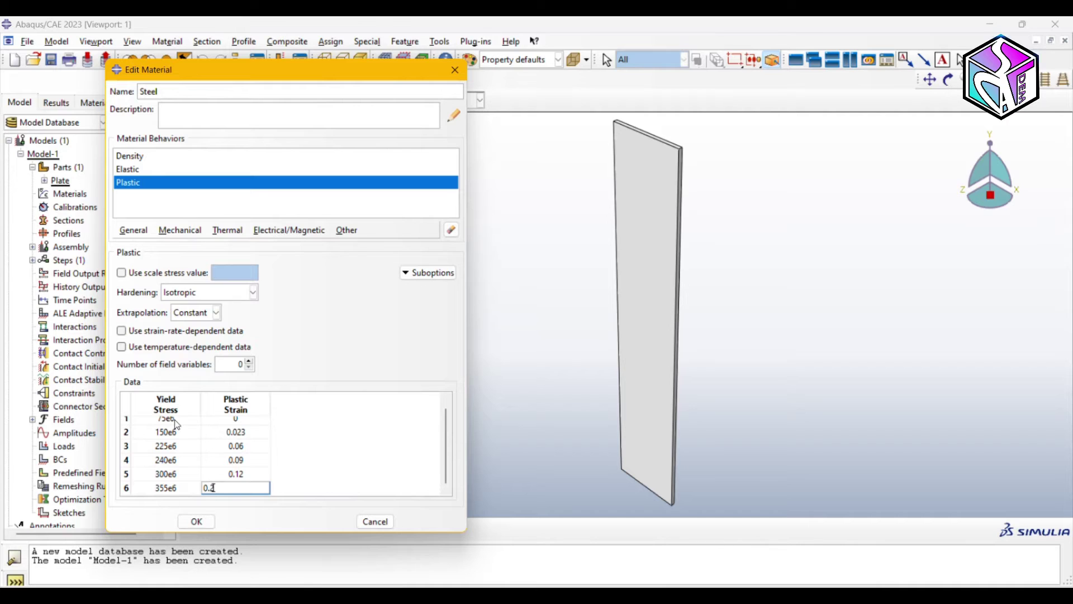
{"action": "key", "text": "Tab"}
{"action": "type", "text": "390e6"}
{"action": "key", "text": "Tab"}
{"action": "type", "text": "0"}
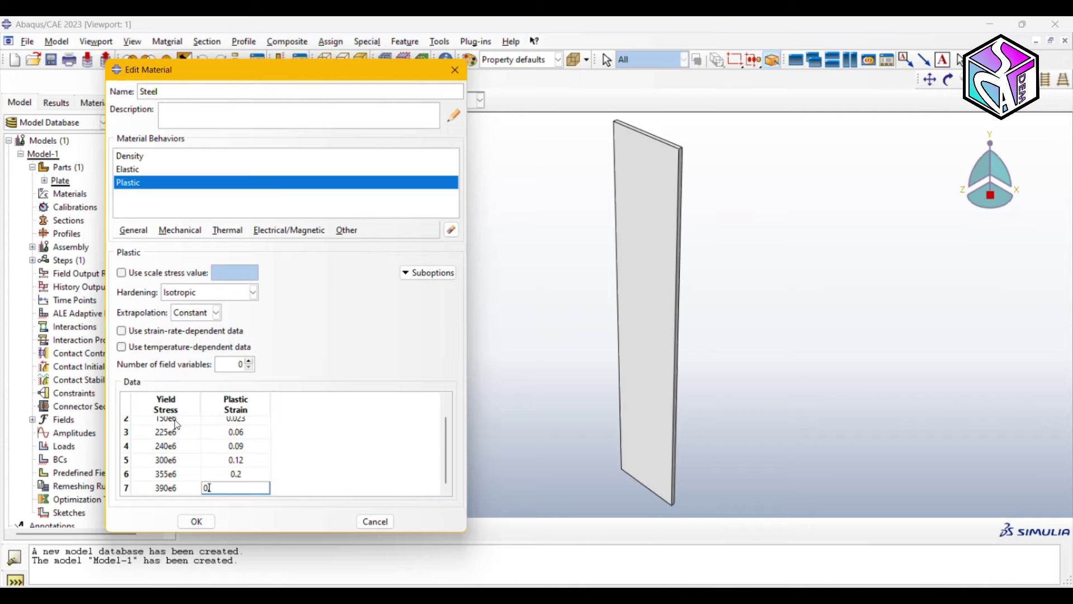
{"action": "type", "text": ".28"}
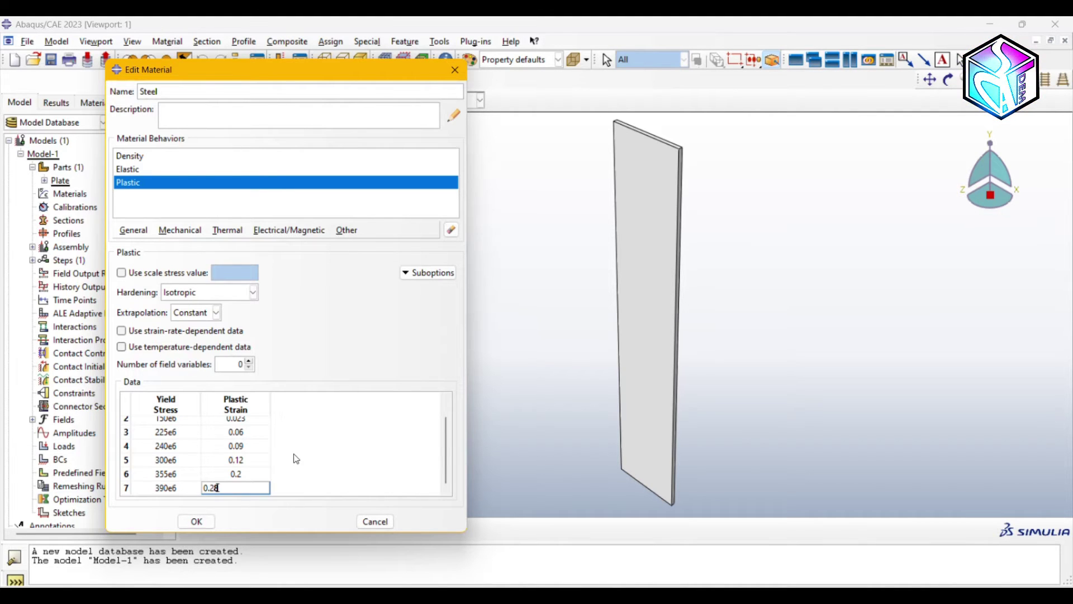
Step: Save the Steel material and create a solid homogeneous section Section-Steel using Steel
{"action": "left_click", "coordinate": [197, 522]}
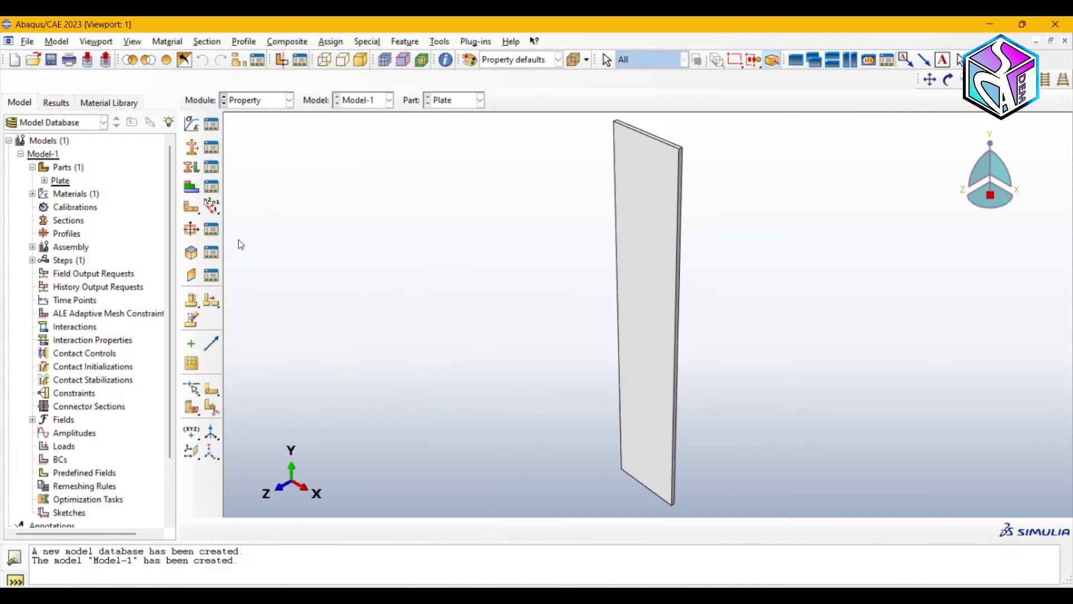
{"action": "left_click", "coordinate": [191, 147]}
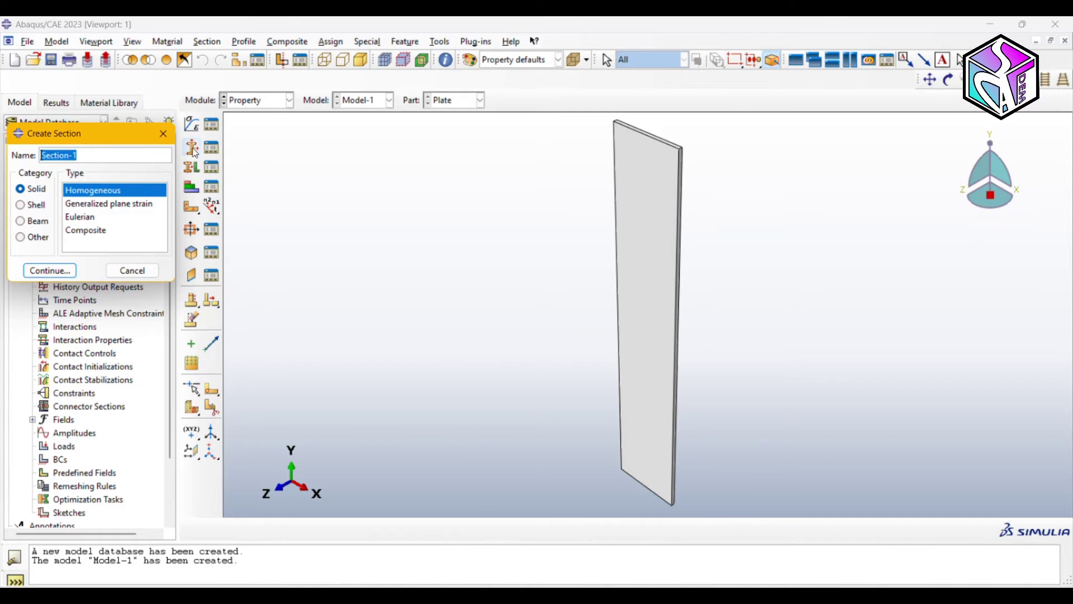
{"action": "left_click", "coordinate": [110, 155]}
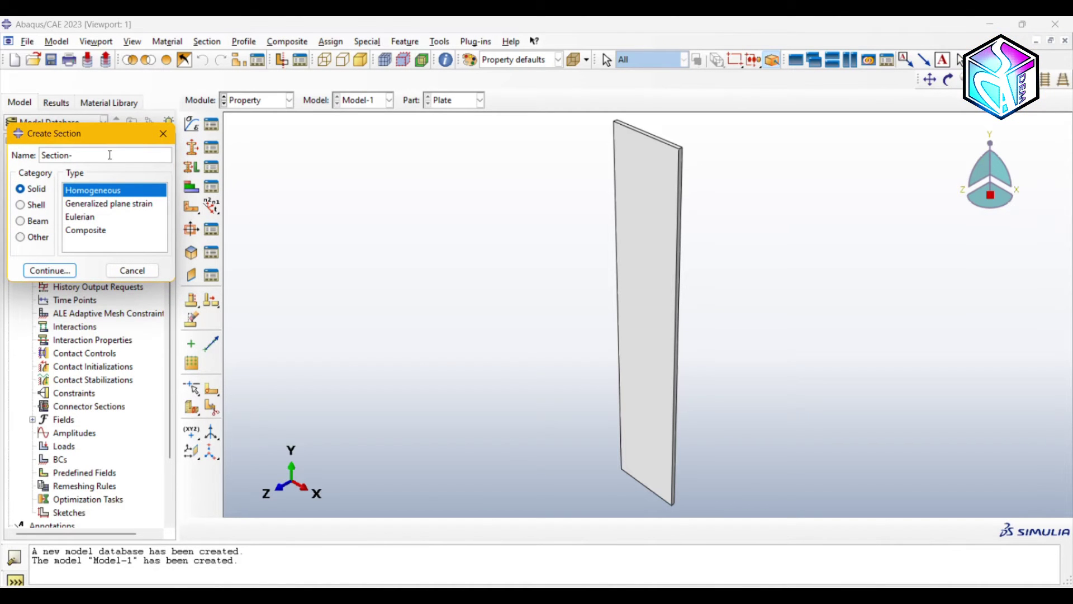
{"action": "type", "text": "Steel"}
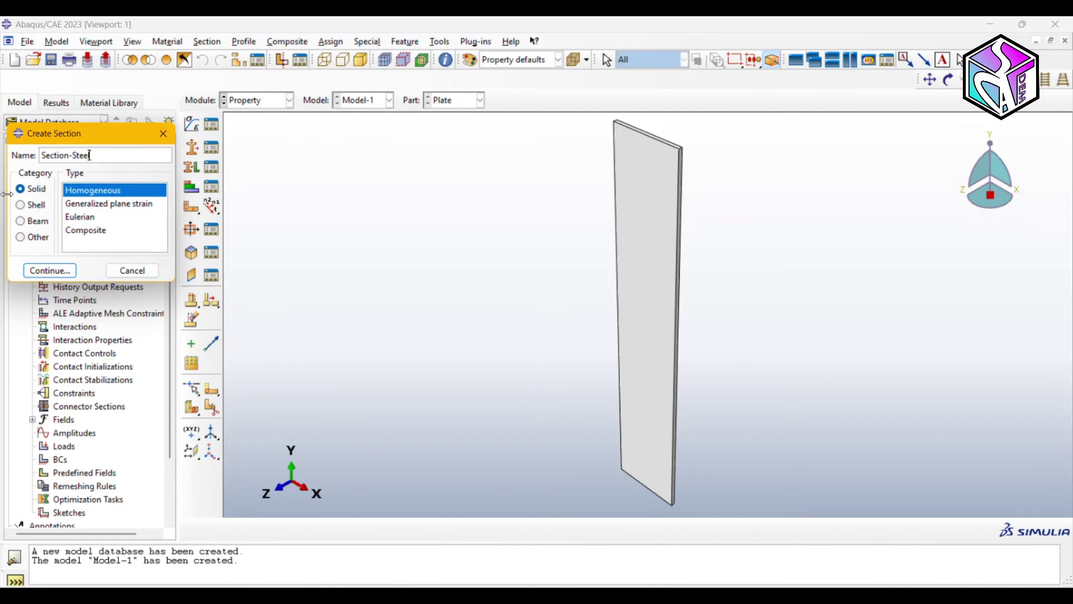
{"action": "left_click", "coordinate": [52, 272]}
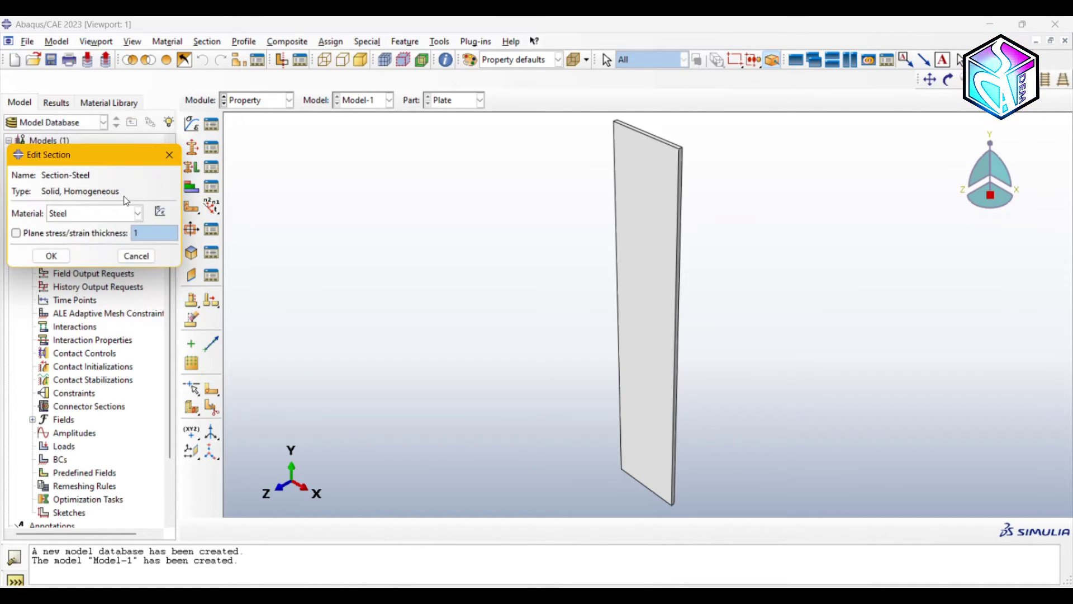
{"action": "left_click", "coordinate": [51, 254]}
Step: Assign Section-Steel to the whole plate
{"action": "left_click", "coordinate": [186, 170]}
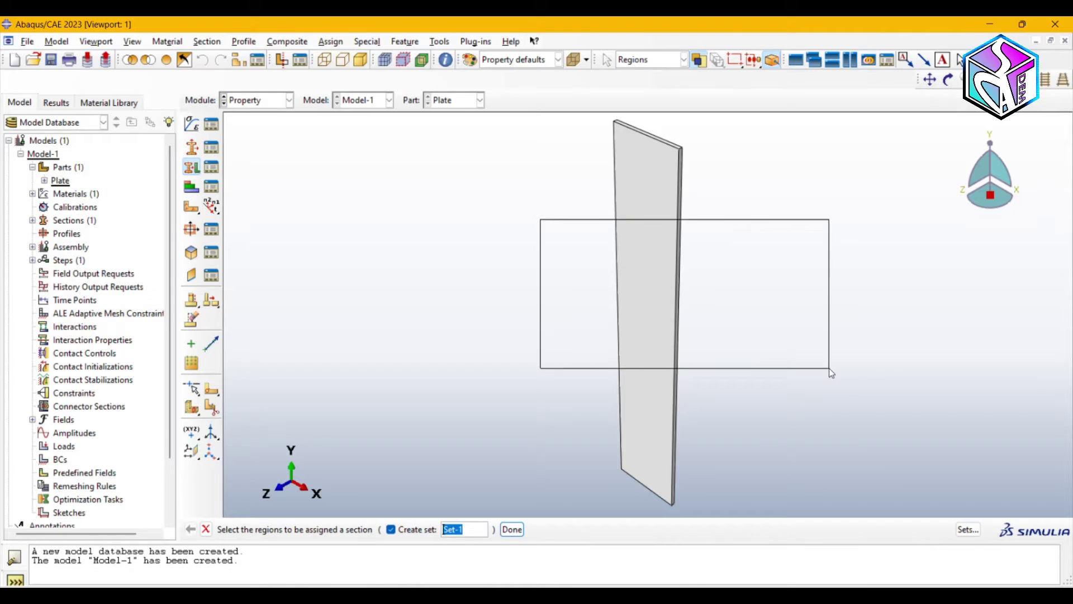
{"action": "left_click", "coordinate": [648, 442]}
{"action": "left_click", "coordinate": [512, 529]}
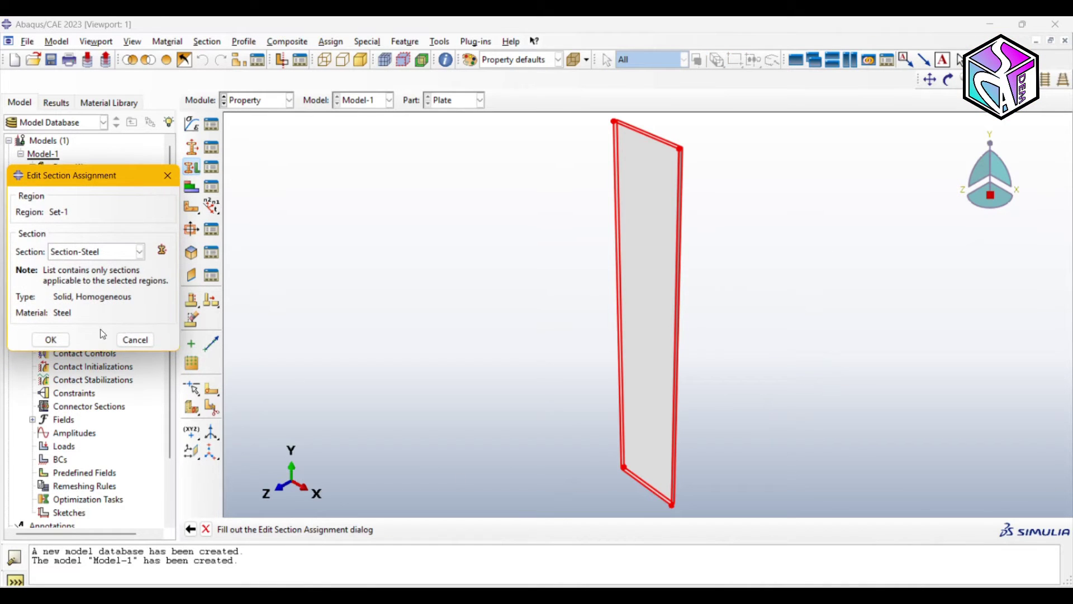
{"action": "left_click", "coordinate": [48, 339]}
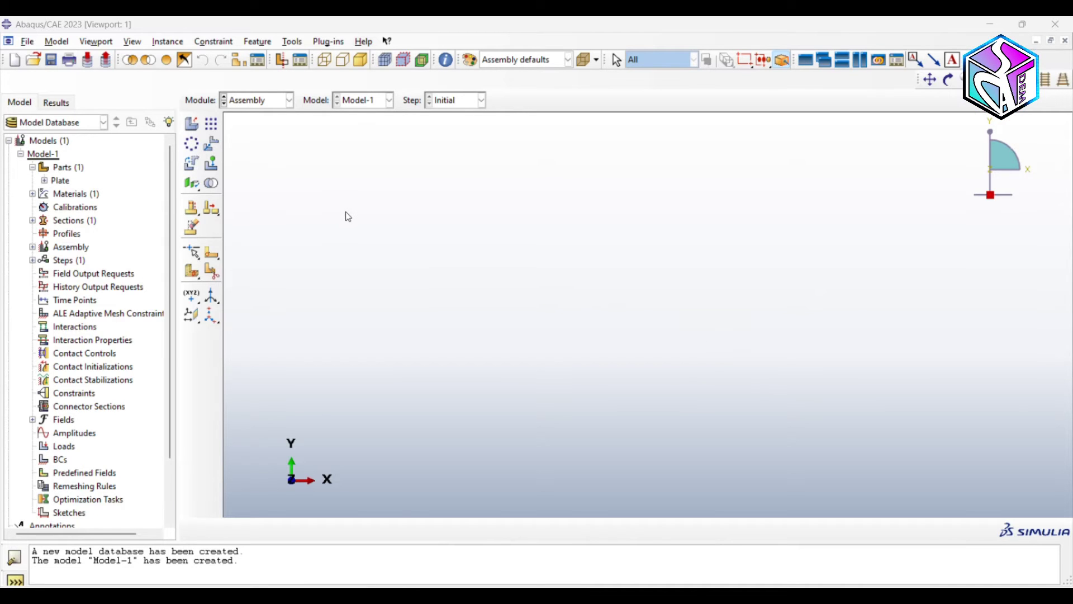
Step: Add a dependent instance of the Plate part to the assembly
{"action": "left_click", "coordinate": [192, 124]}
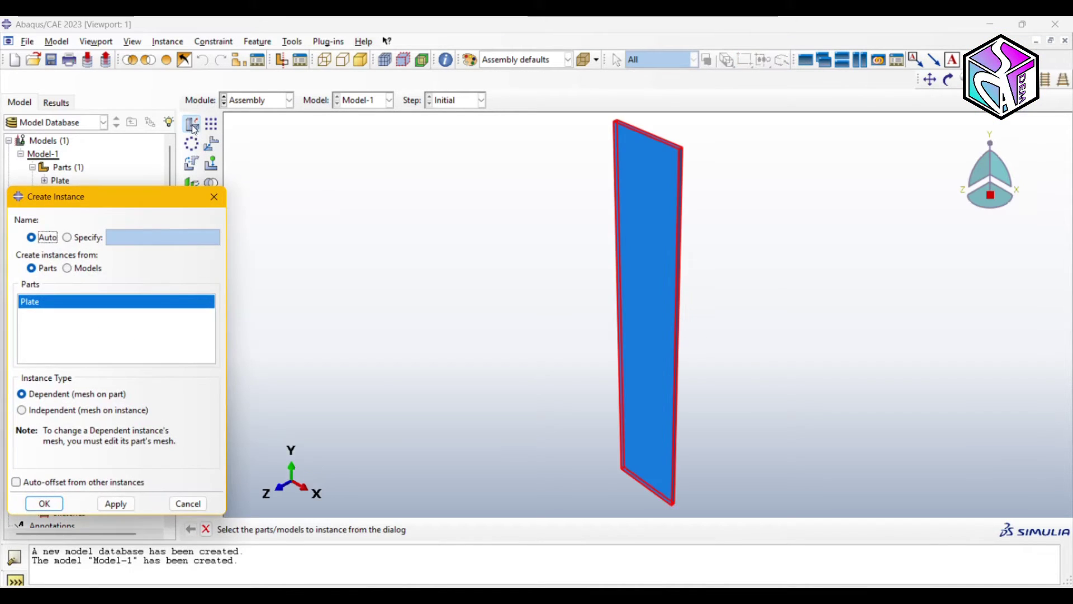
{"action": "left_click", "coordinate": [44, 504]}
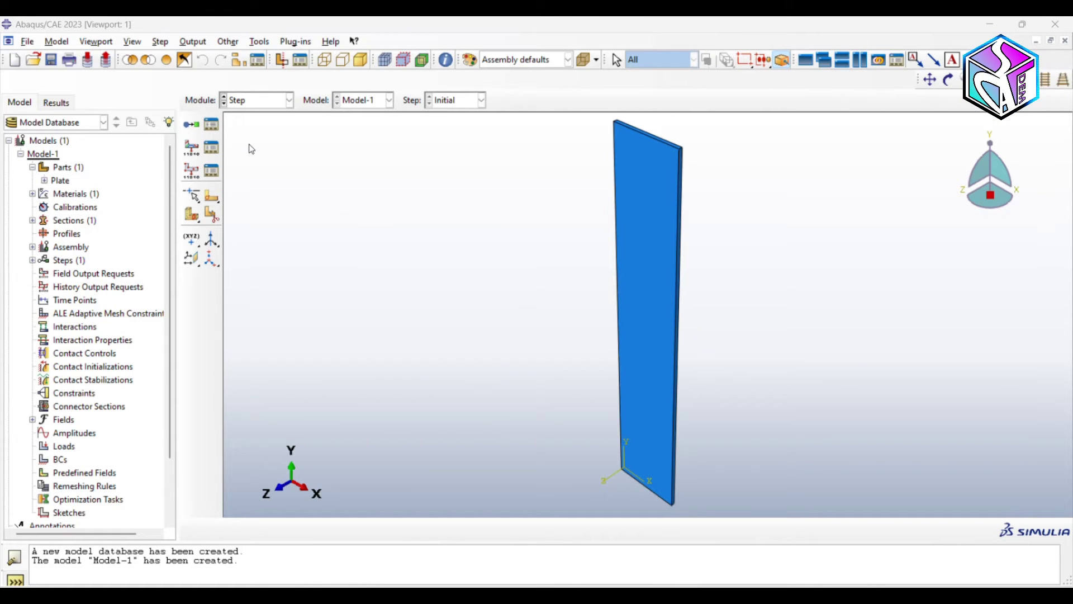
Step: Create a Dynamic, Explicit step named 'Step-Uniaxial Tenslie' with default settings
{"action": "left_click", "coordinate": [197, 127]}
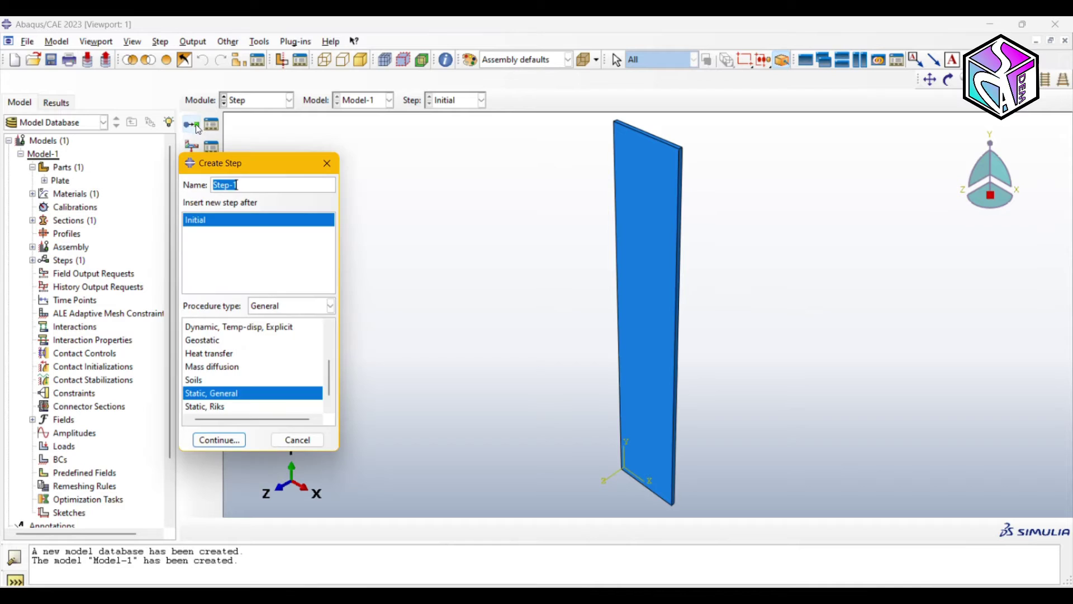
{"action": "left_click", "coordinate": [242, 187]}
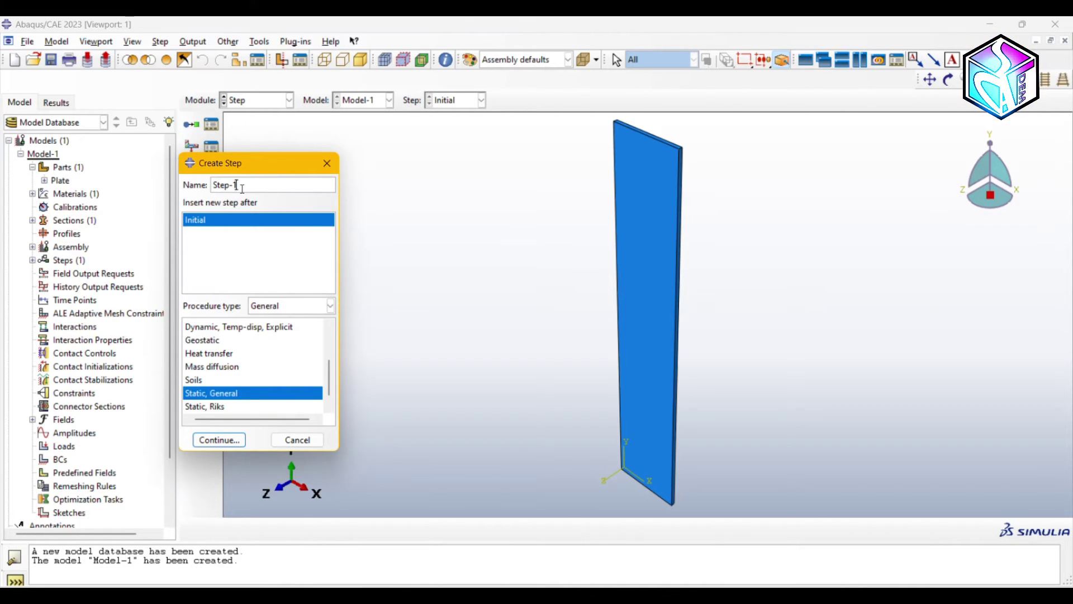
{"action": "key", "text": "BackSpace"}
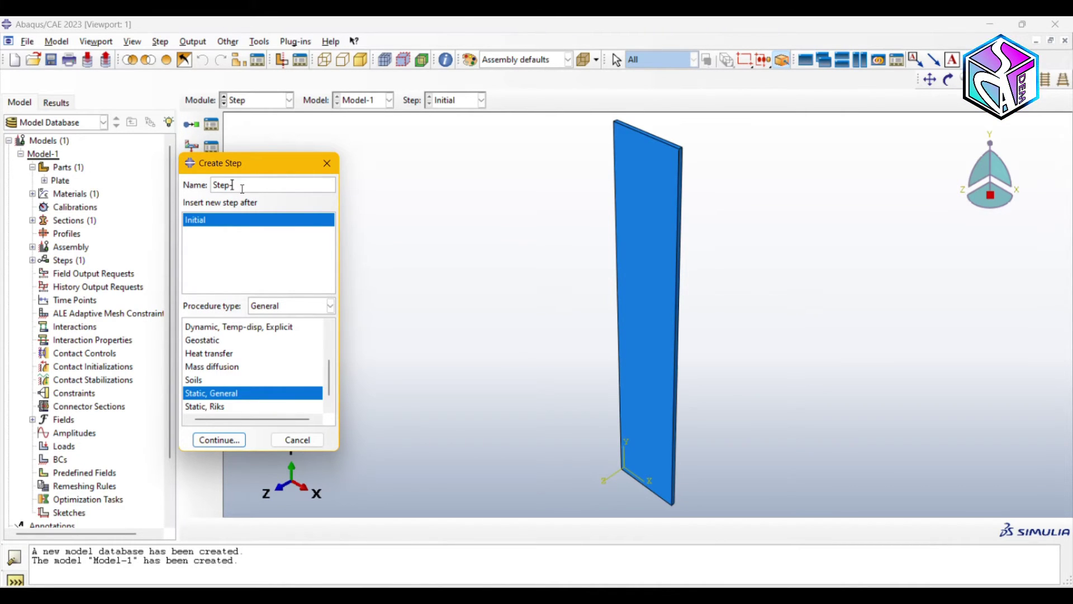
{"action": "type", "text": "Un"}
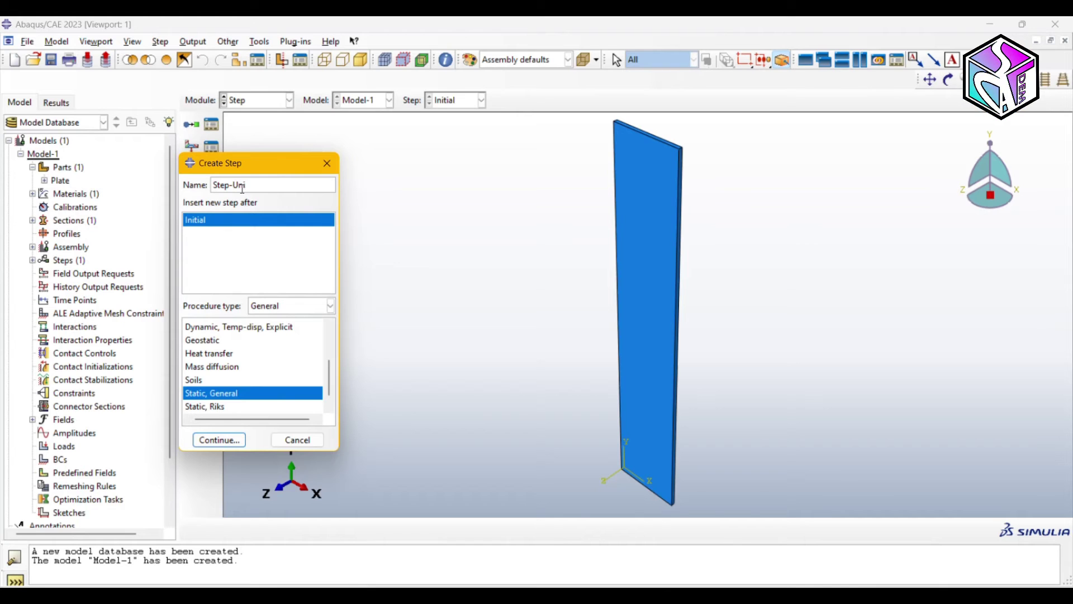
{"action": "type", "text": "iaxial"}
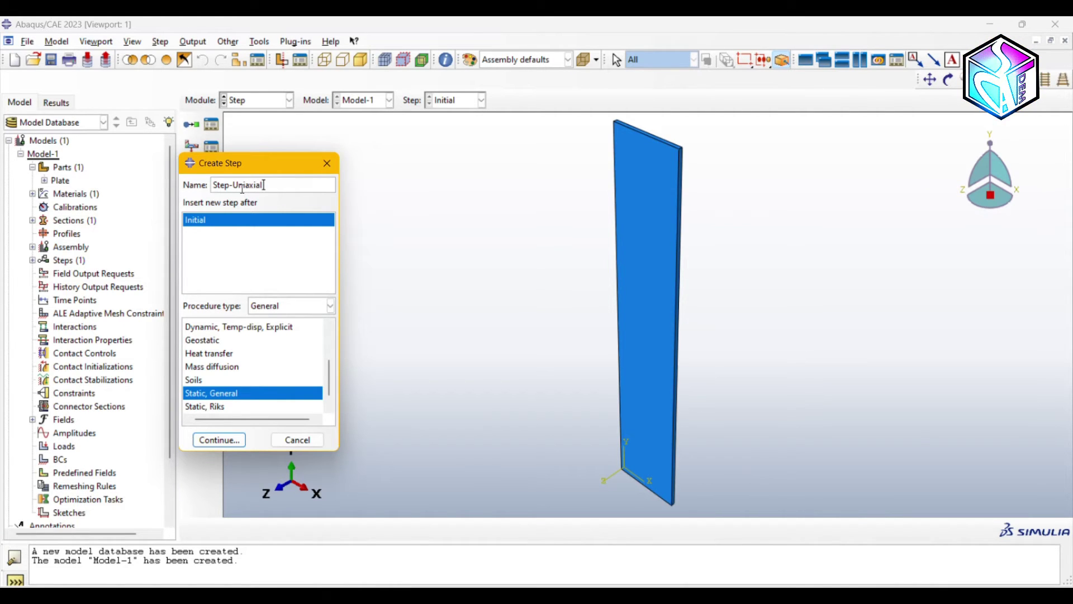
{"action": "type", "text": " Tenslie"}
{"action": "scroll", "coordinate": [288, 384], "scroll_direction": "up", "scroll_amount": 3}
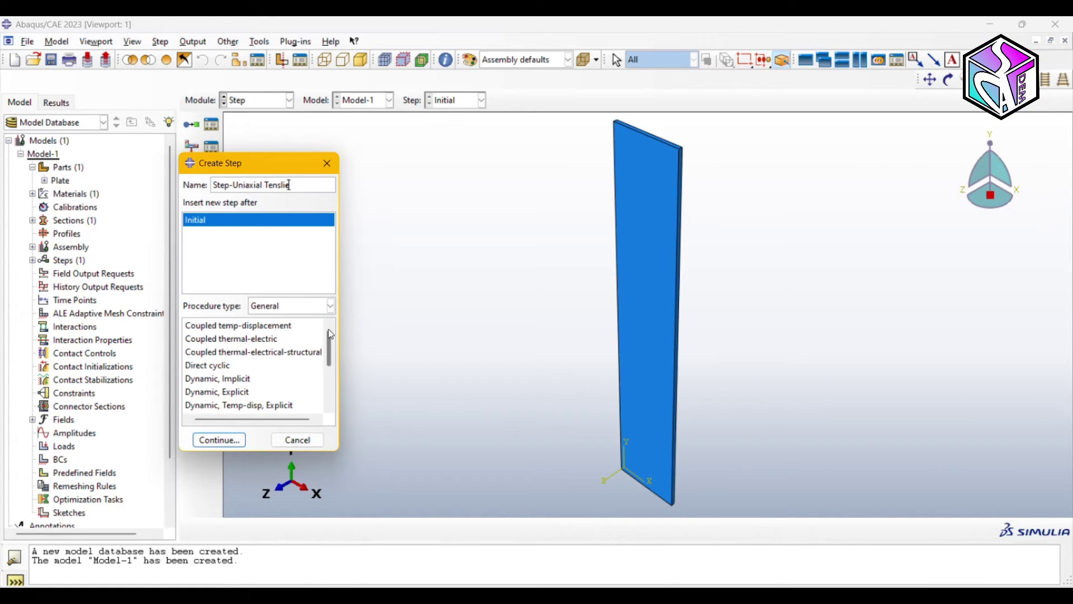
{"action": "left_click", "coordinate": [226, 391]}
{"action": "left_click", "coordinate": [219, 439]}
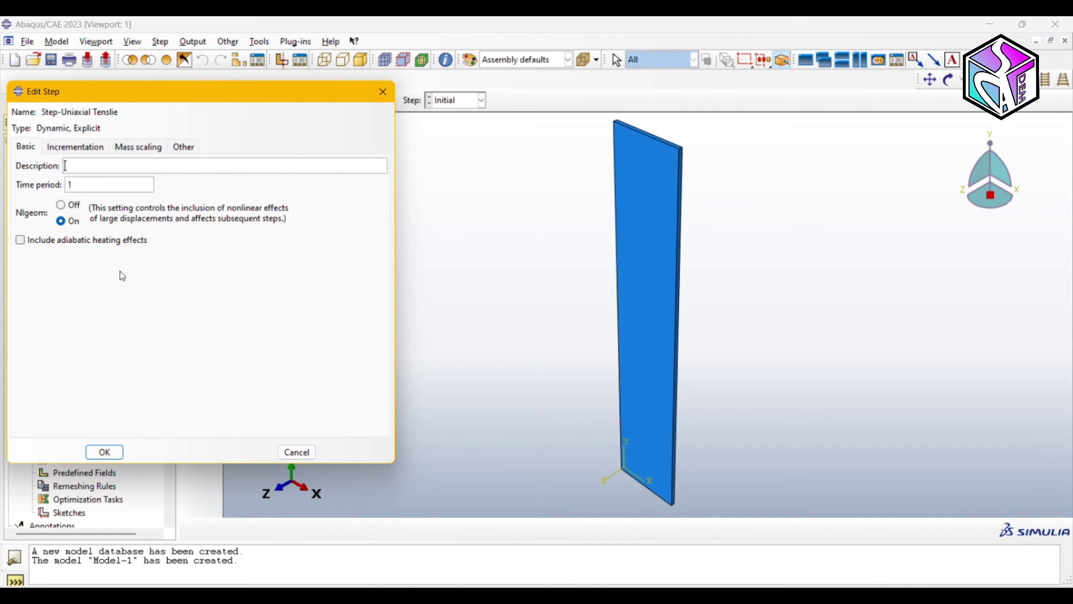
{"action": "left_click", "coordinate": [104, 452]}
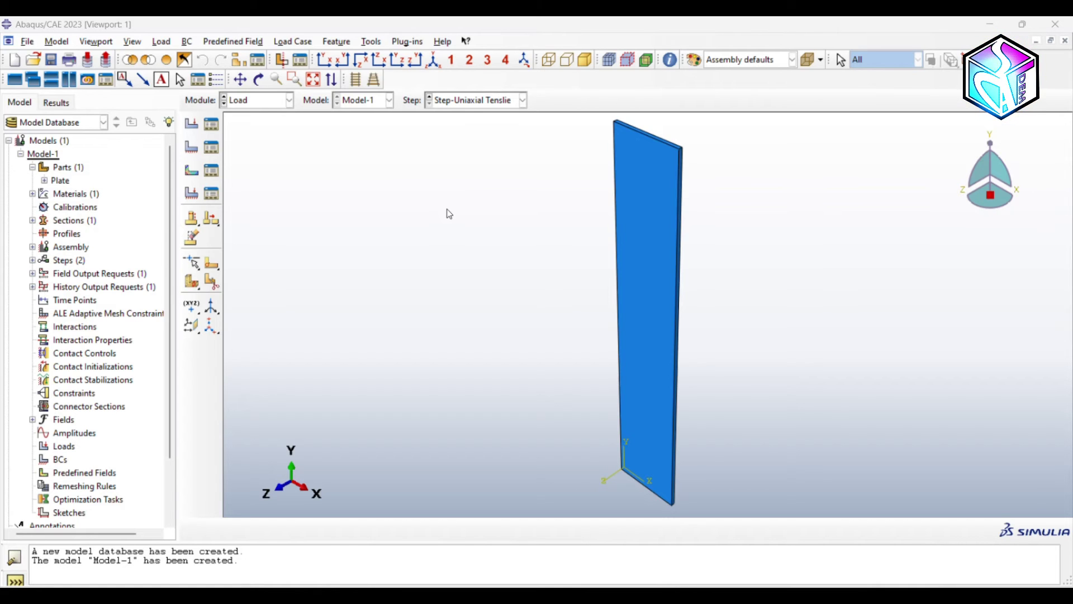
Step: Start a Symmetry/Antisymmetry/Encastre boundary condition named Bottom Side
{"action": "left_click", "coordinate": [187, 148]}
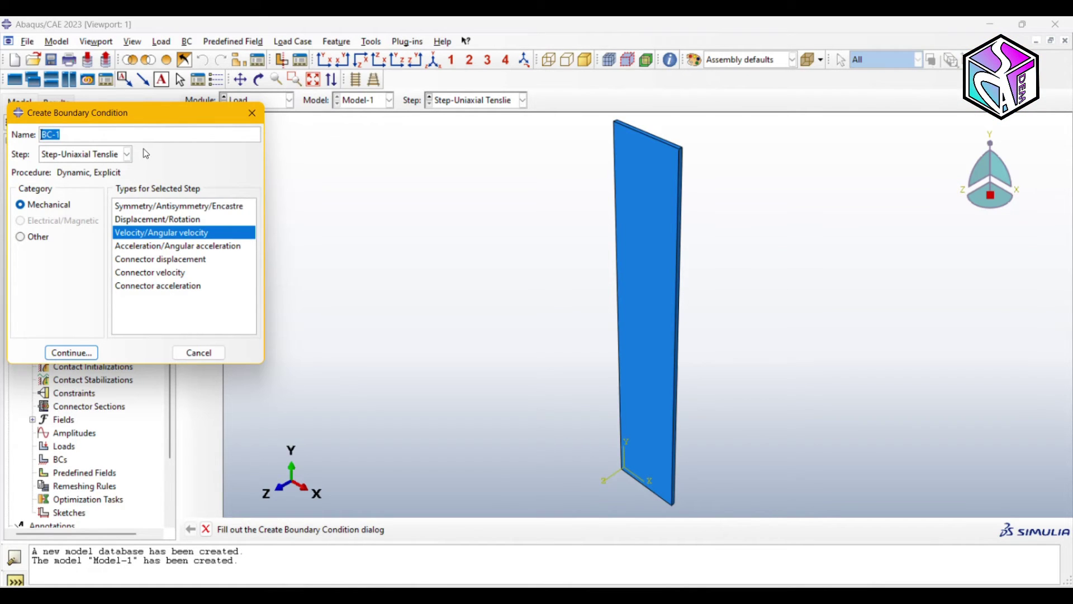
{"action": "type", "text": "Botto"}
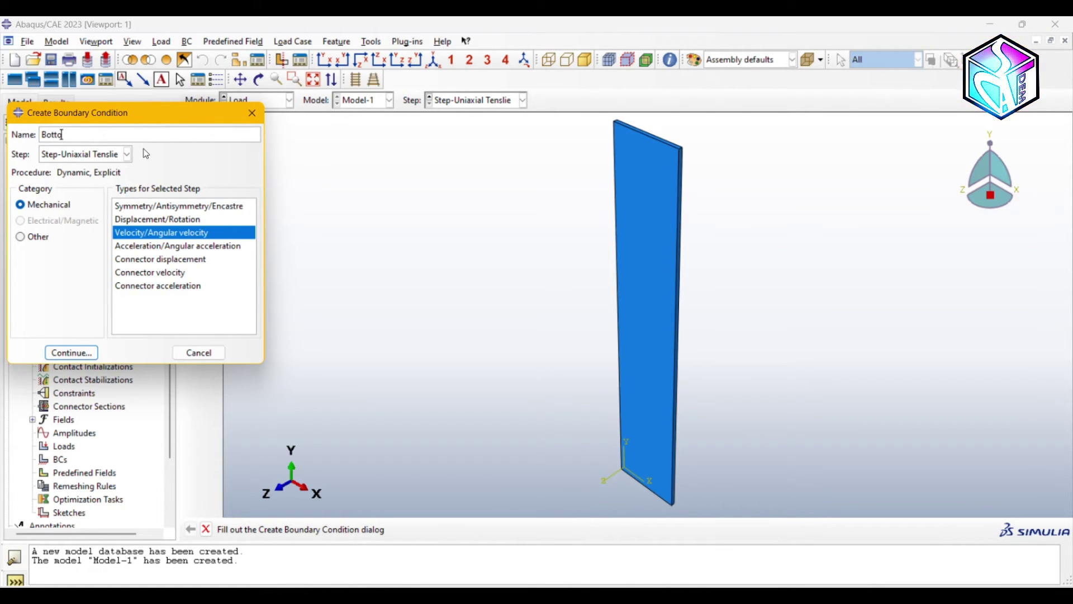
{"action": "type", "text": "m Side"}
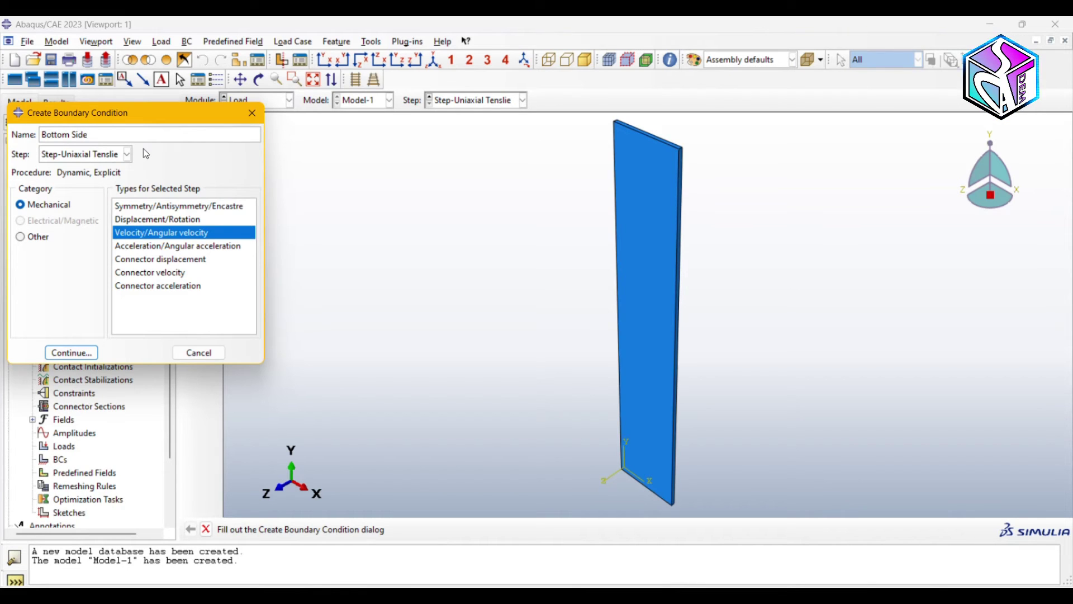
{"action": "left_click", "coordinate": [178, 206]}
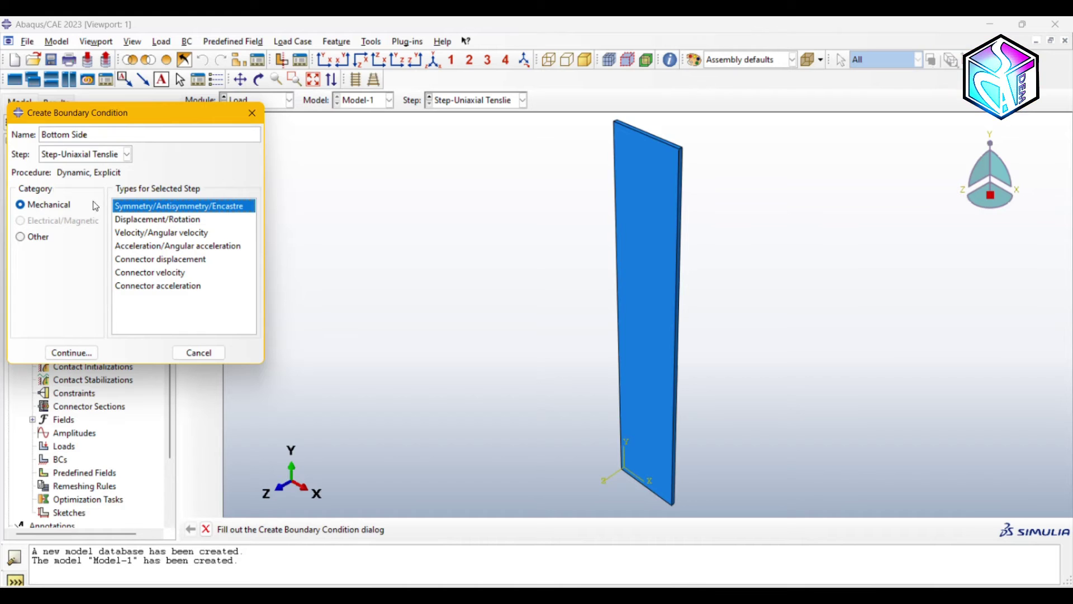
{"action": "left_click", "coordinate": [69, 353]}
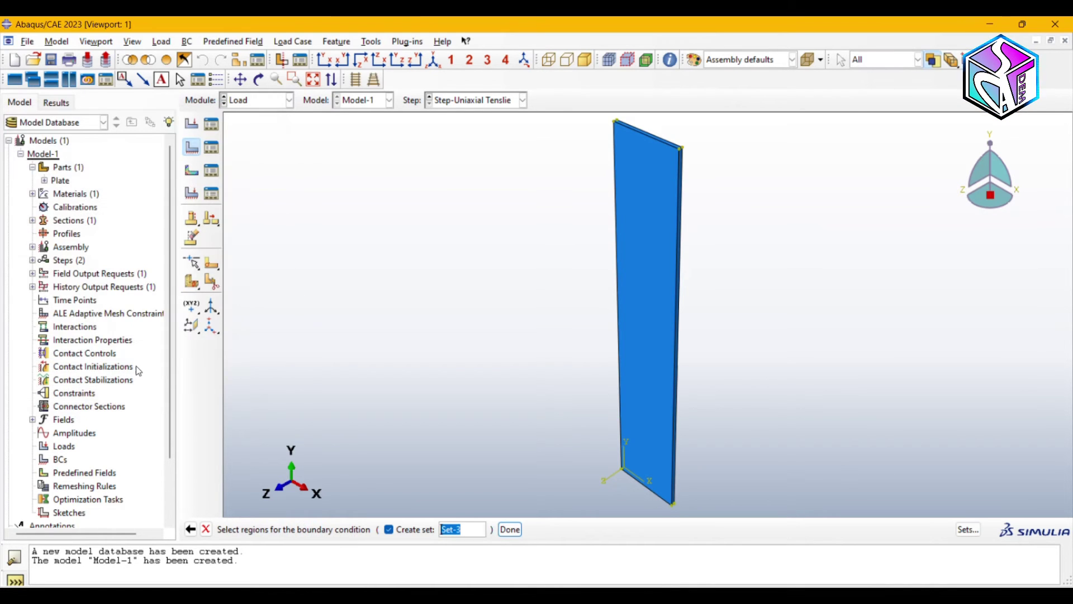
Step: Pick the plate's bottom end face and fix it with ENCASTRE
{"action": "left_click", "coordinate": [259, 79]}
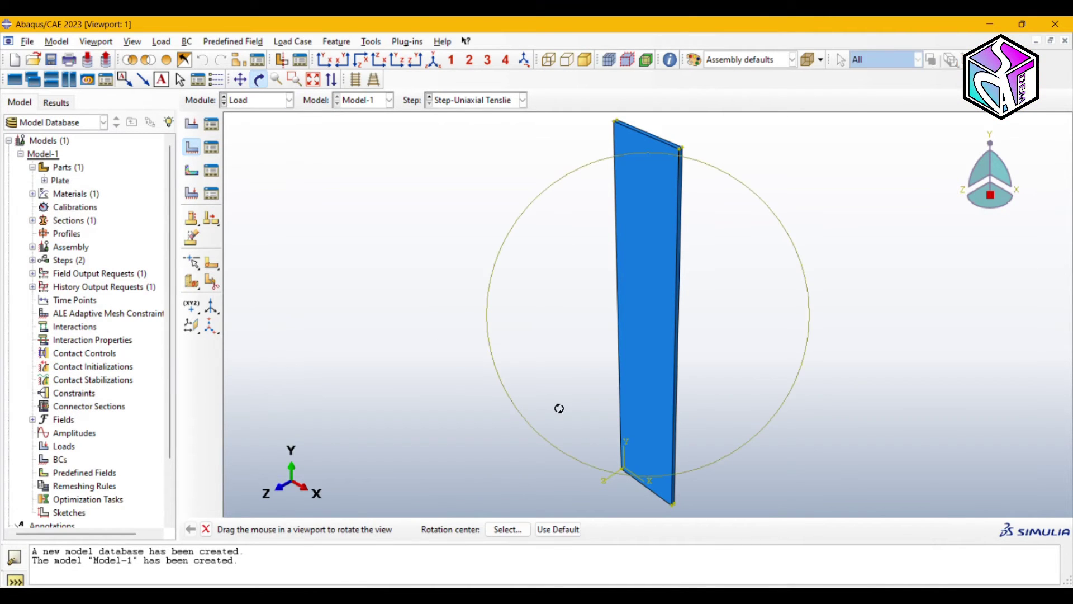
{"action": "left_click_drag", "start_coordinate": [569, 413], "coordinate": [556, 271]}
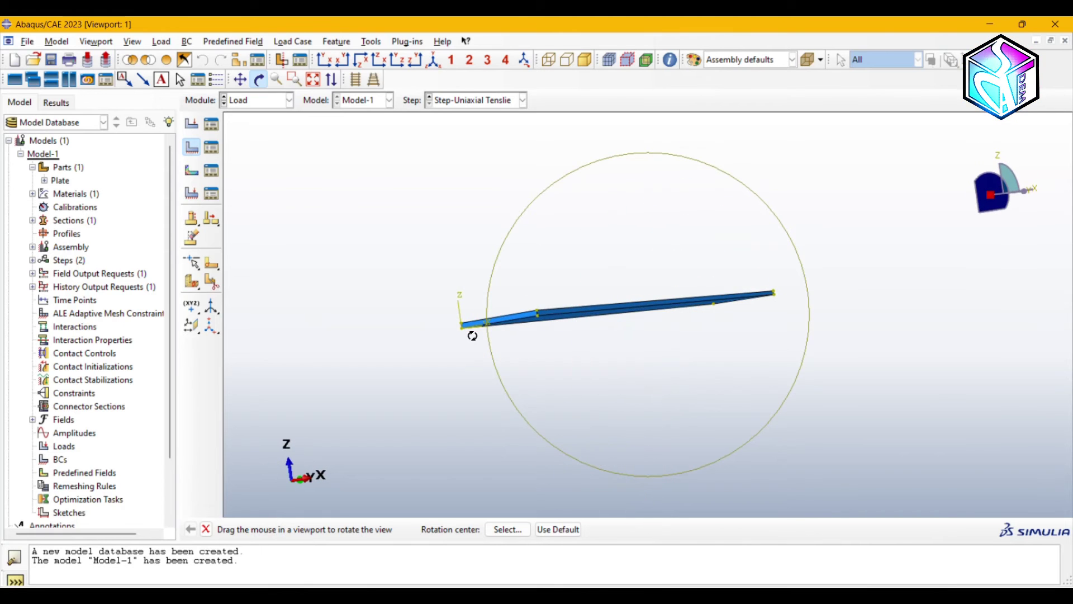
{"action": "left_click_drag", "start_coordinate": [472, 336], "coordinate": [479, 304]}
{"action": "key", "text": "Escape"}
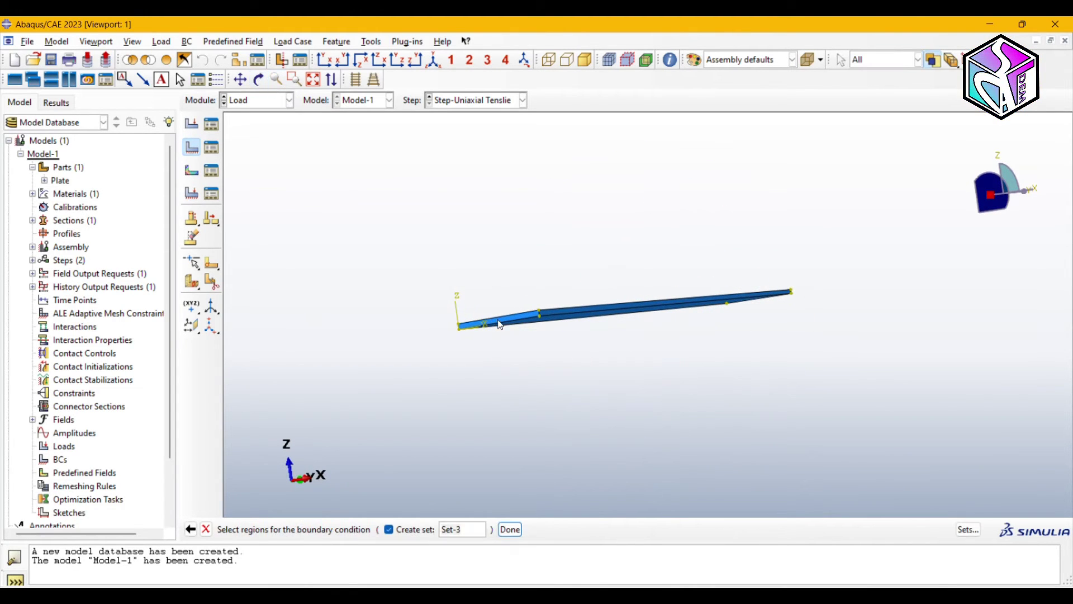
{"action": "left_click", "coordinate": [502, 325]}
{"action": "left_click", "coordinate": [509, 528]}
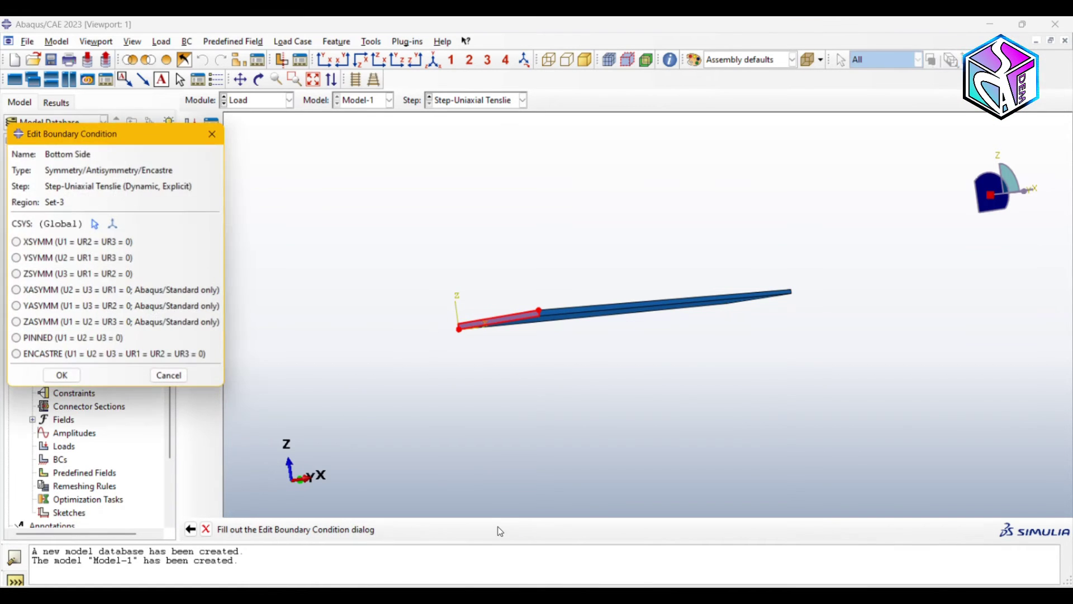
{"action": "left_click", "coordinate": [44, 354]}
{"action": "left_click", "coordinate": [60, 376]}
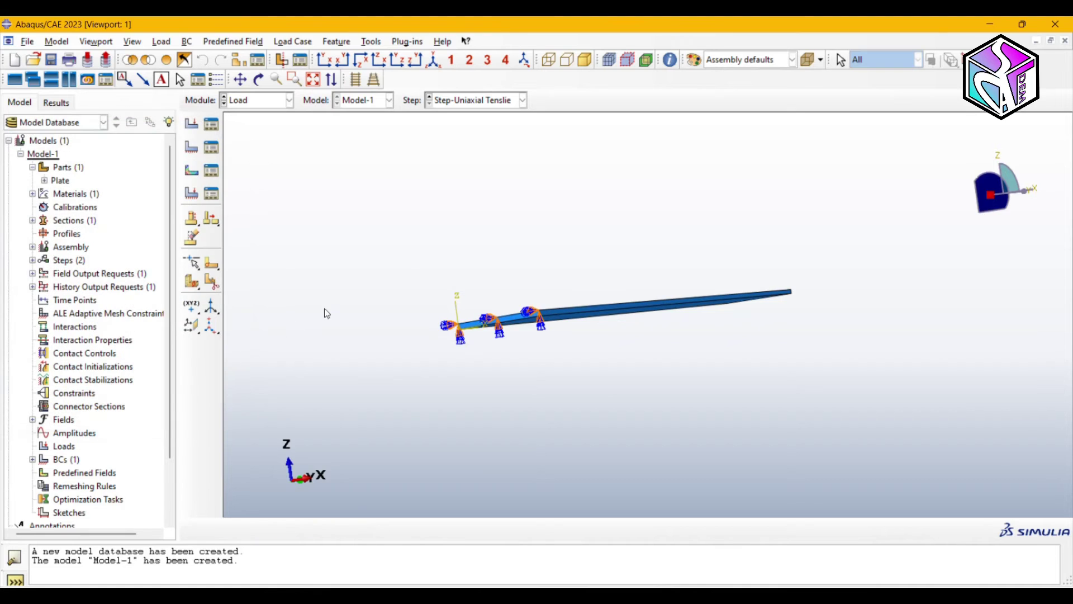
Step: Create a Velocity/Angular velocity boundary condition named Upper Side on the plate's top edge
{"action": "left_click", "coordinate": [434, 59]}
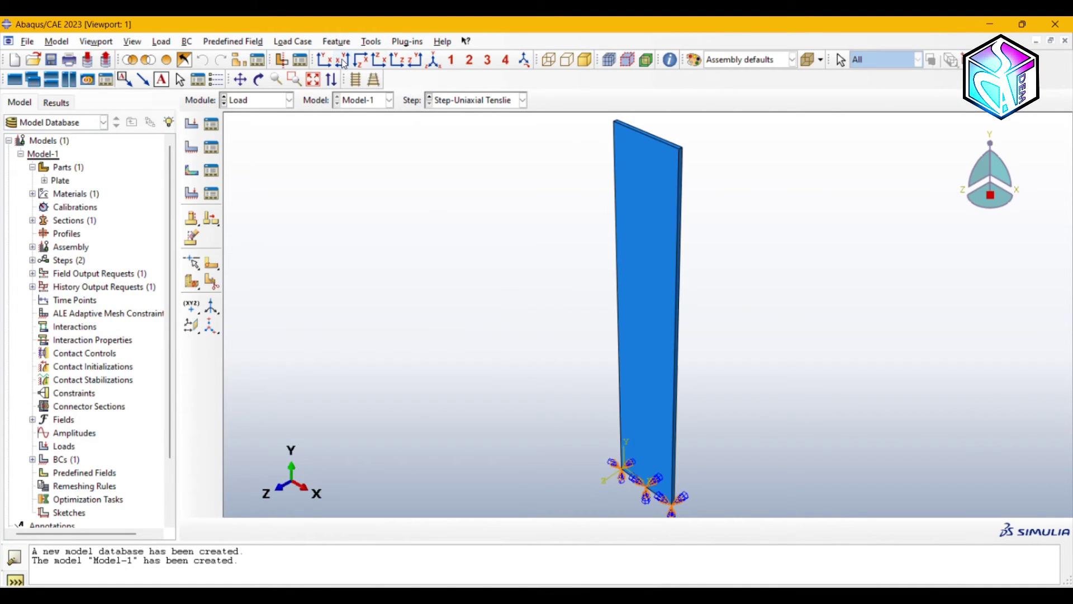
{"action": "left_click", "coordinate": [259, 80]}
{"action": "left_click_drag", "start_coordinate": [594, 132], "coordinate": [627, 203]}
{"action": "left_click", "coordinate": [260, 82]}
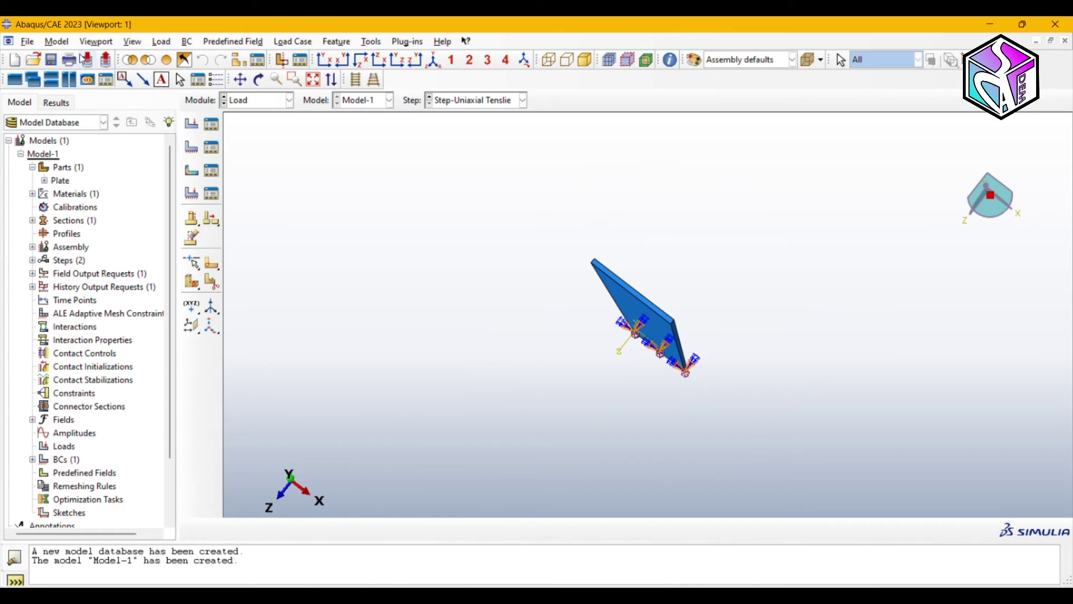
{"action": "left_click", "coordinate": [191, 147]}
{"action": "left_click", "coordinate": [158, 224]}
{"action": "left_click", "coordinate": [159, 231]}
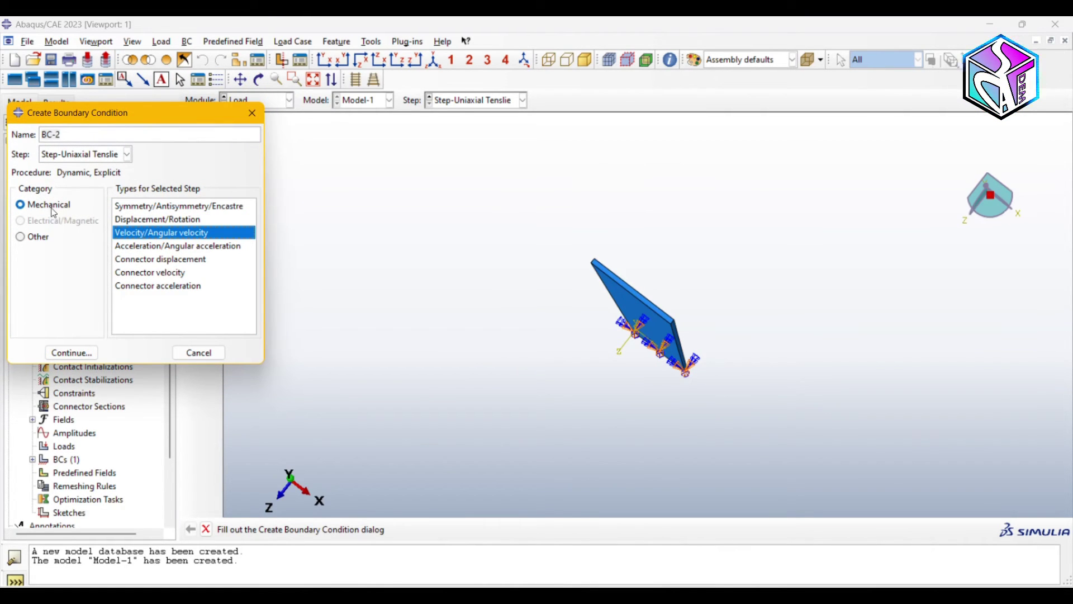
{"action": "triple_click", "coordinate": [68, 137]}
{"action": "type", "text": "V"}
{"action": "type", "text": "pper"}
{"action": "type", "text": " Side"}
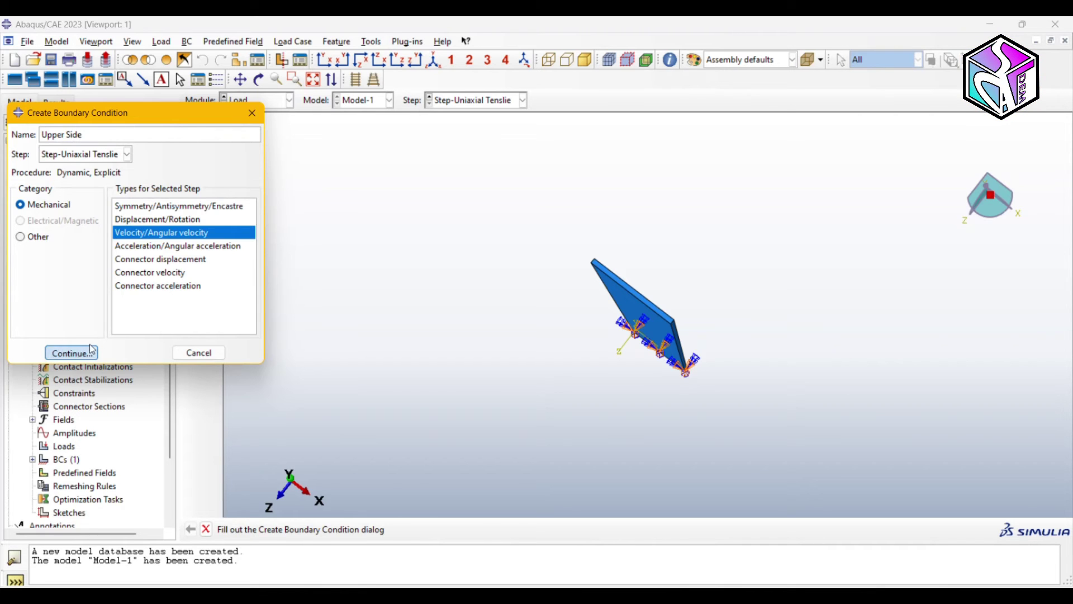
{"action": "left_click", "coordinate": [72, 353]}
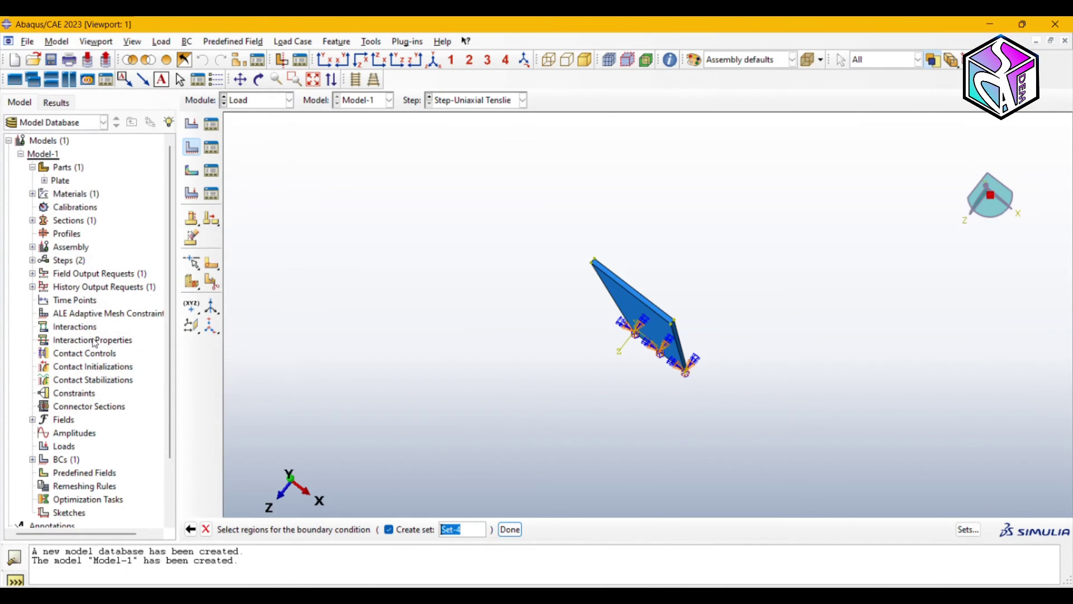
{"action": "left_click", "coordinate": [617, 279]}
{"action": "left_click", "coordinate": [510, 530]}
Step: Constrain all six velocity components with V2 set to 0.5
{"action": "left_click", "coordinate": [25, 264]}
{"action": "left_click", "coordinate": [25, 282]}
{"action": "left_click", "coordinate": [31, 302]}
{"action": "left_click", "coordinate": [31, 321]}
{"action": "left_click", "coordinate": [31, 340]}
{"action": "left_click", "coordinate": [31, 359]}
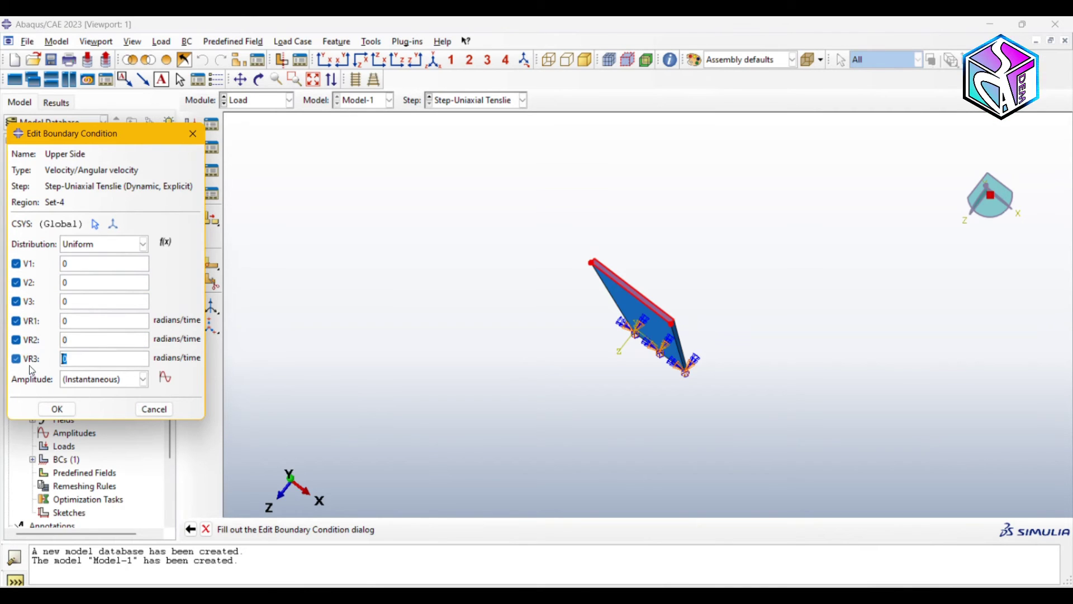
{"action": "left_click", "coordinate": [90, 285]}
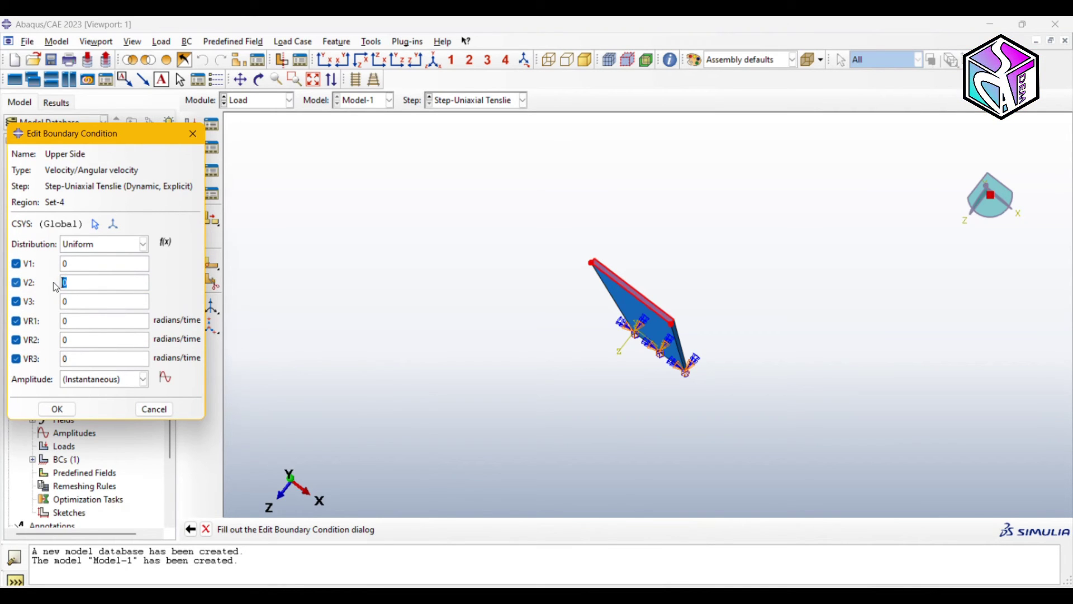
{"action": "double_click", "coordinate": [63, 283]}
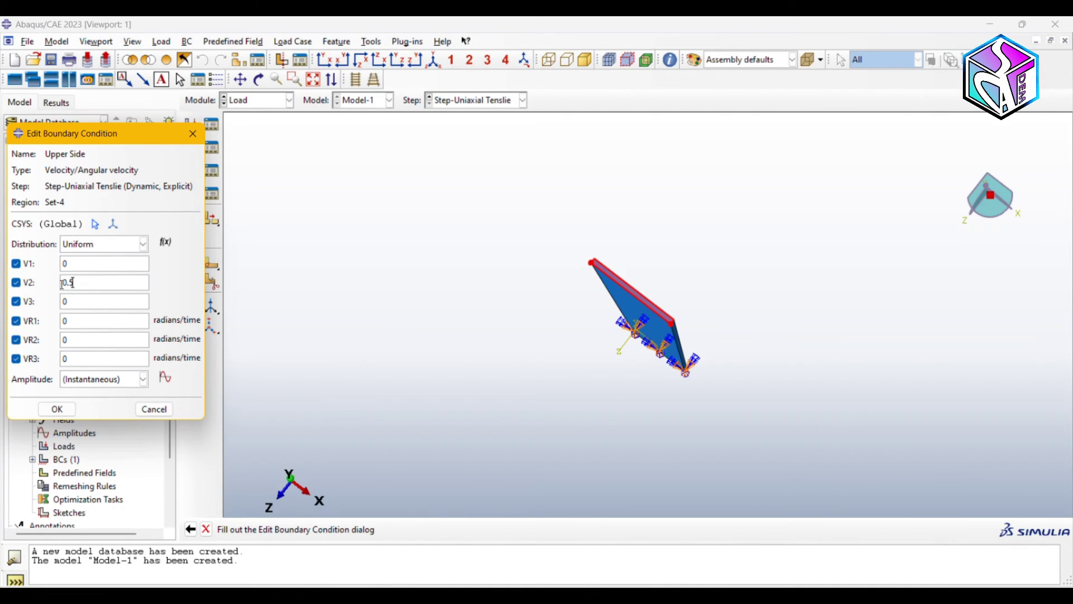
{"action": "type", "text": "0.5"}
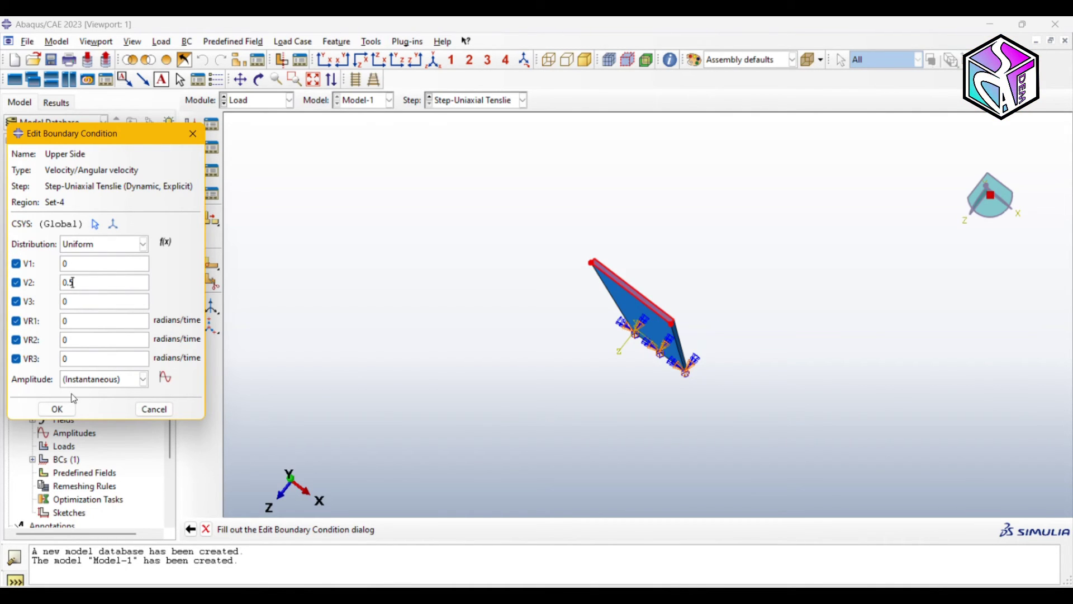
{"action": "left_click", "coordinate": [56, 408]}
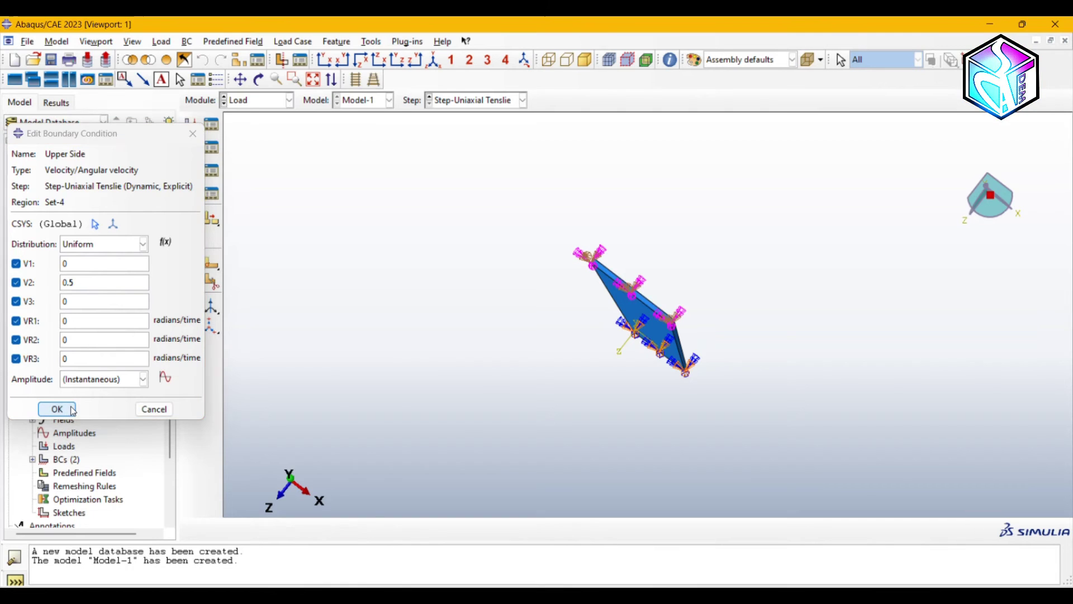
{"action": "left_click", "coordinate": [438, 60]}
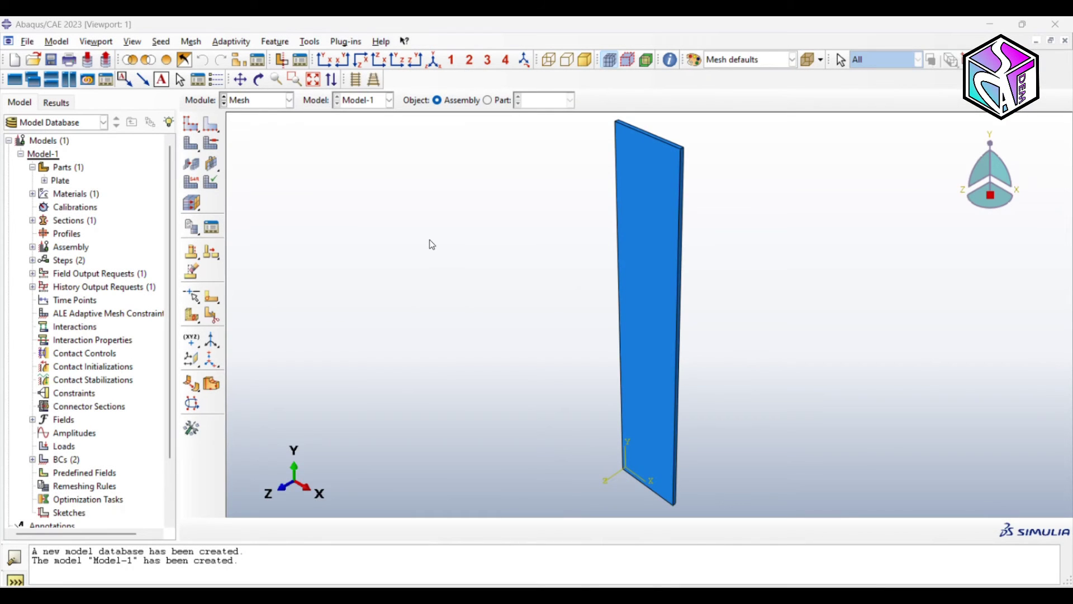
Step: Switch meshing from the instance to the Plate part and set global seed size 0.03
{"action": "left_click", "coordinate": [192, 124]}
{"action": "left_click", "coordinate": [674, 262]}
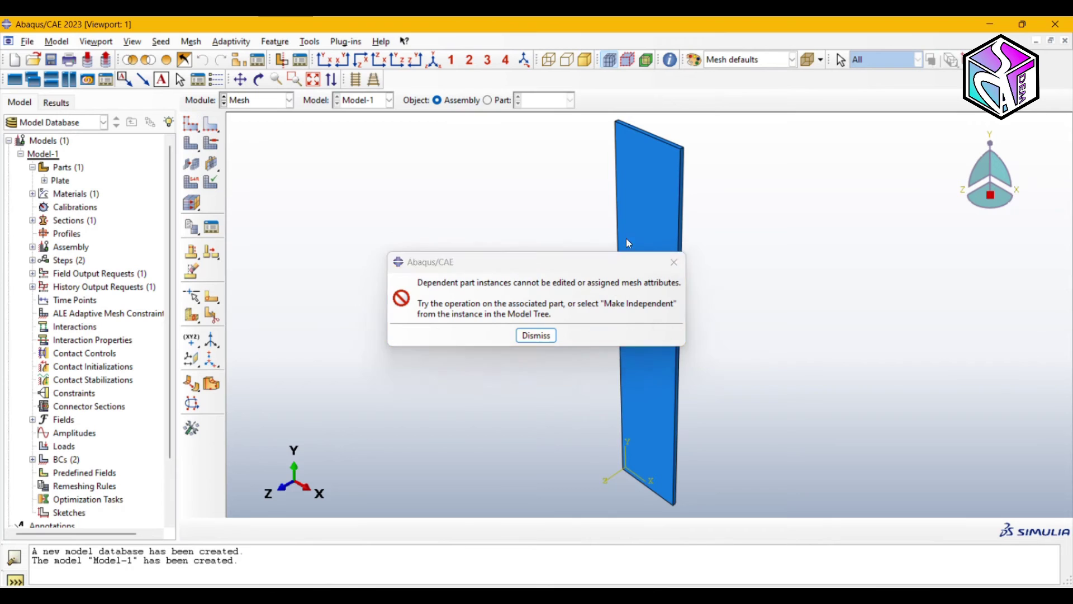
{"action": "left_click", "coordinate": [488, 100]}
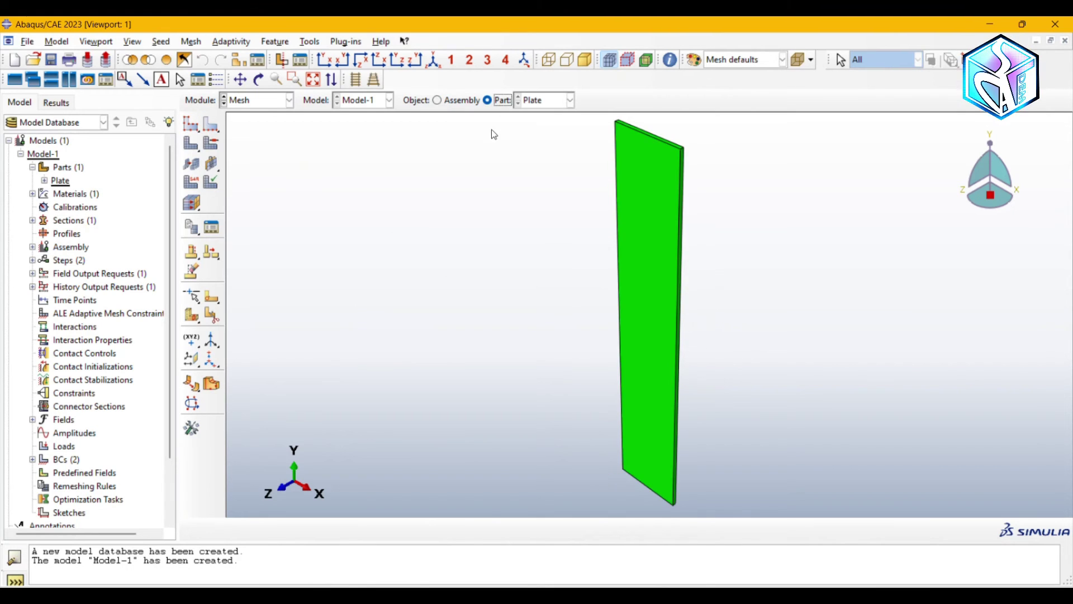
{"action": "left_click", "coordinate": [192, 123]}
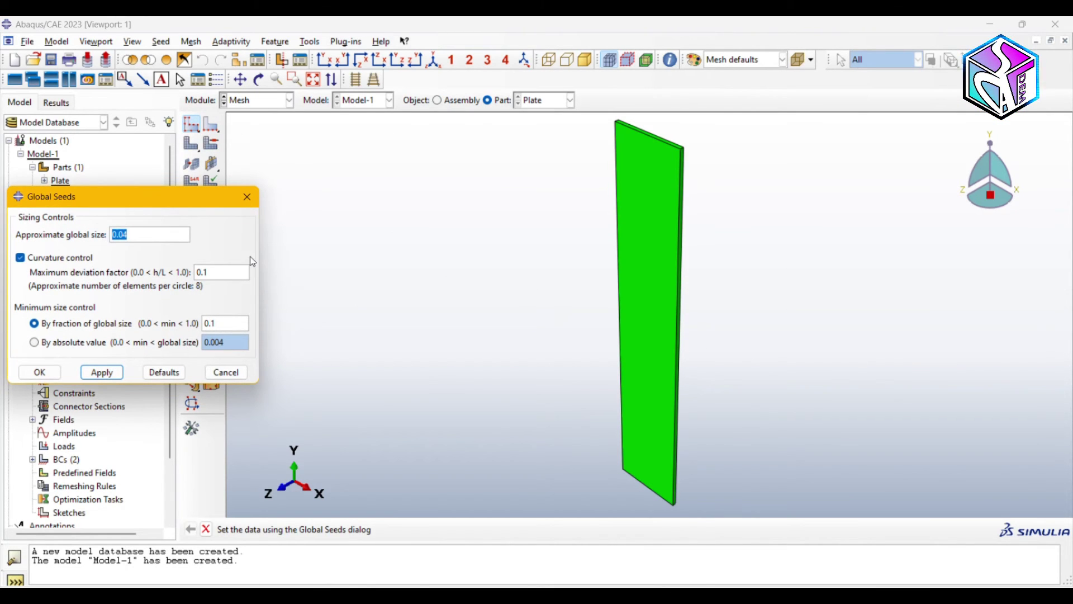
{"action": "key", "text": "BackSpace"}
{"action": "type", "text": "0.03"}
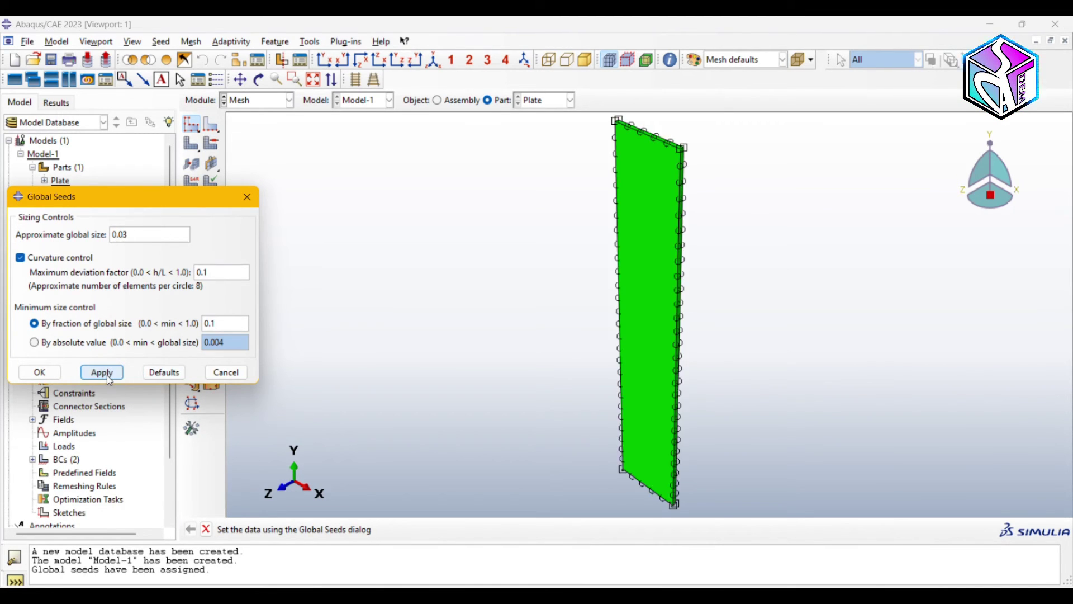
{"action": "left_click", "coordinate": [40, 372]}
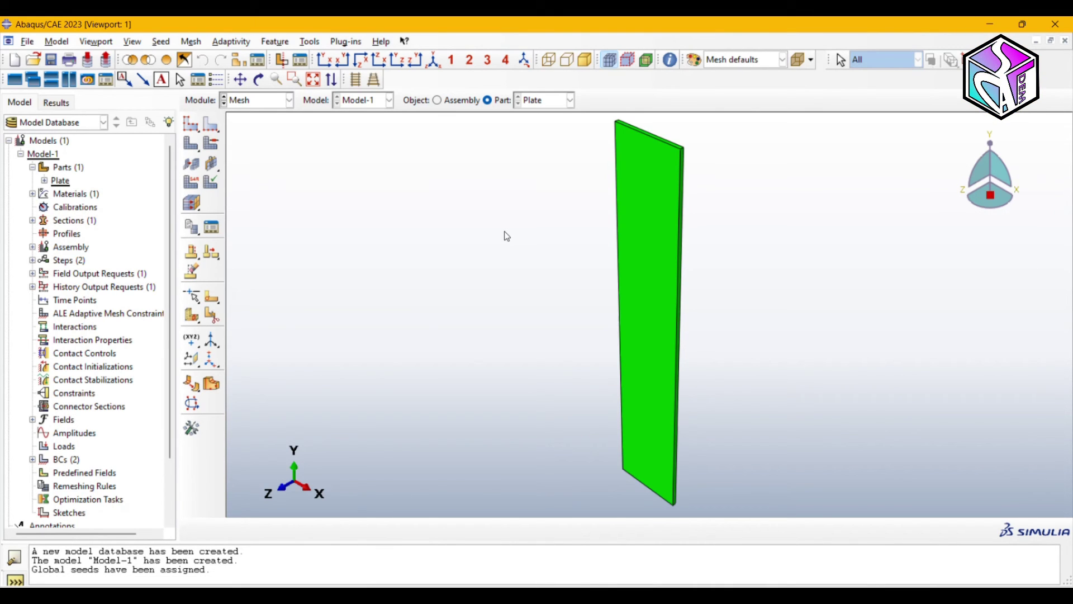
Step: Assign Explicit-library hex elements to the whole plate and mesh it into 135 elements
{"action": "left_click", "coordinate": [215, 146]}
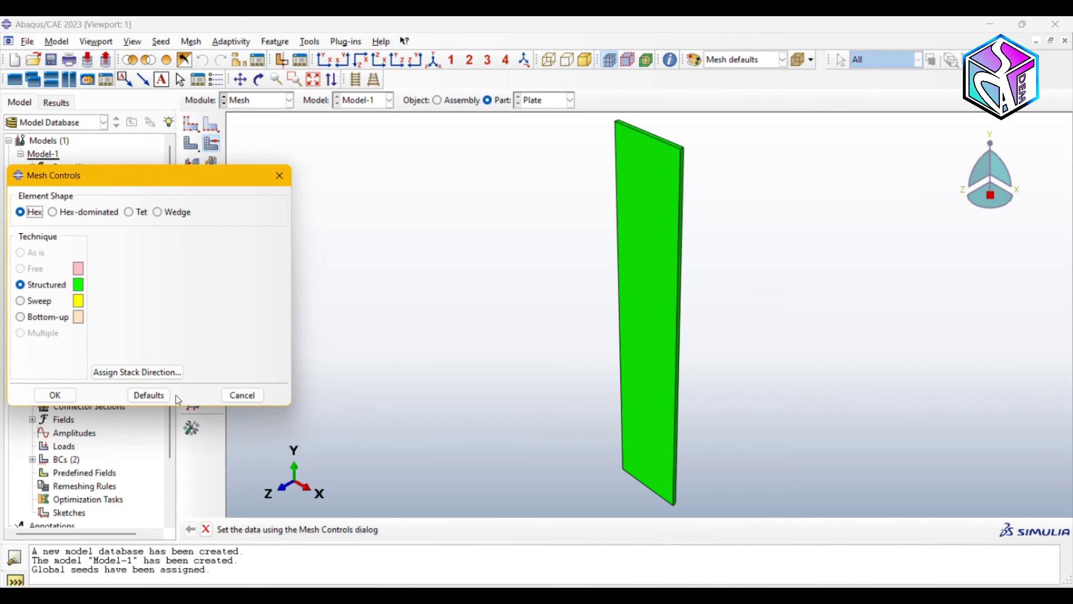
{"action": "left_click", "coordinate": [242, 395]}
{"action": "left_click", "coordinate": [191, 182]}
{"action": "left_click_drag", "start_coordinate": [587, 167], "coordinate": [724, 325]}
{"action": "left_click", "coordinate": [408, 529]}
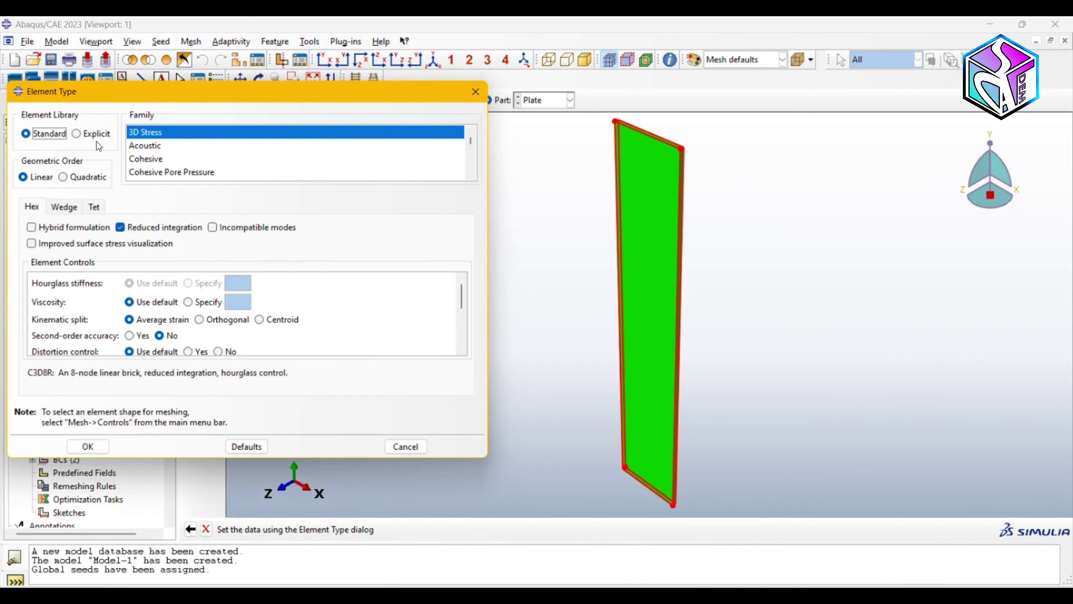
{"action": "left_click", "coordinate": [95, 134]}
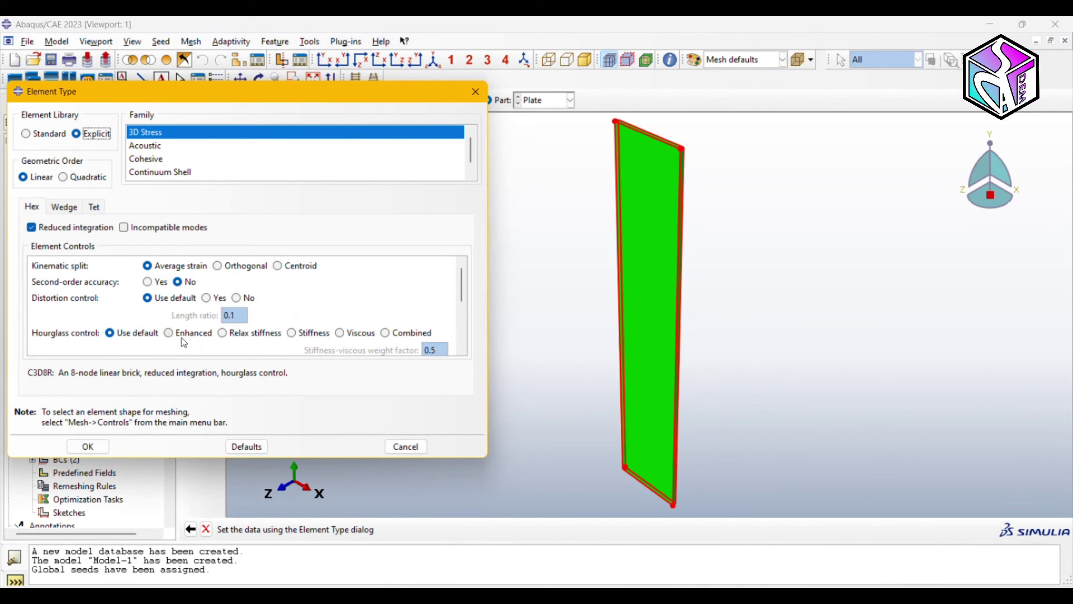
{"action": "left_click", "coordinate": [88, 446]}
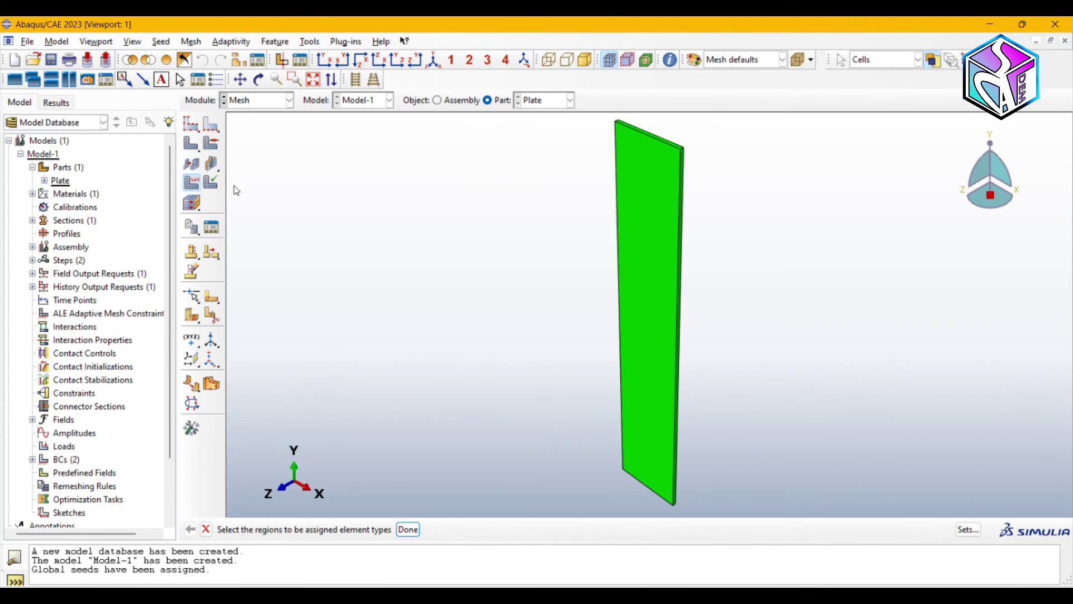
{"action": "left_click", "coordinate": [191, 143]}
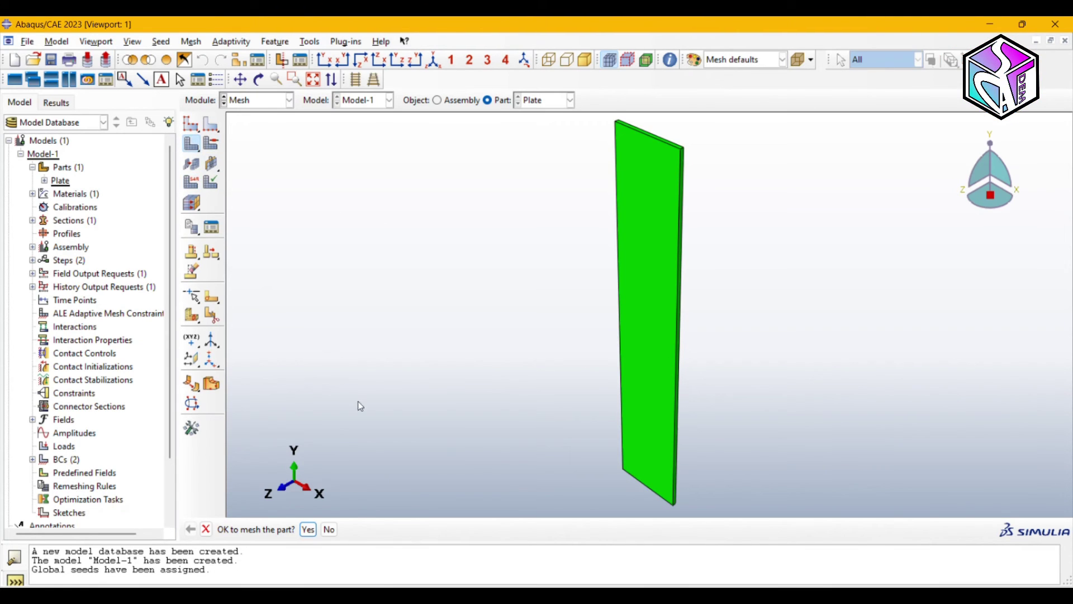
{"action": "left_click", "coordinate": [309, 529]}
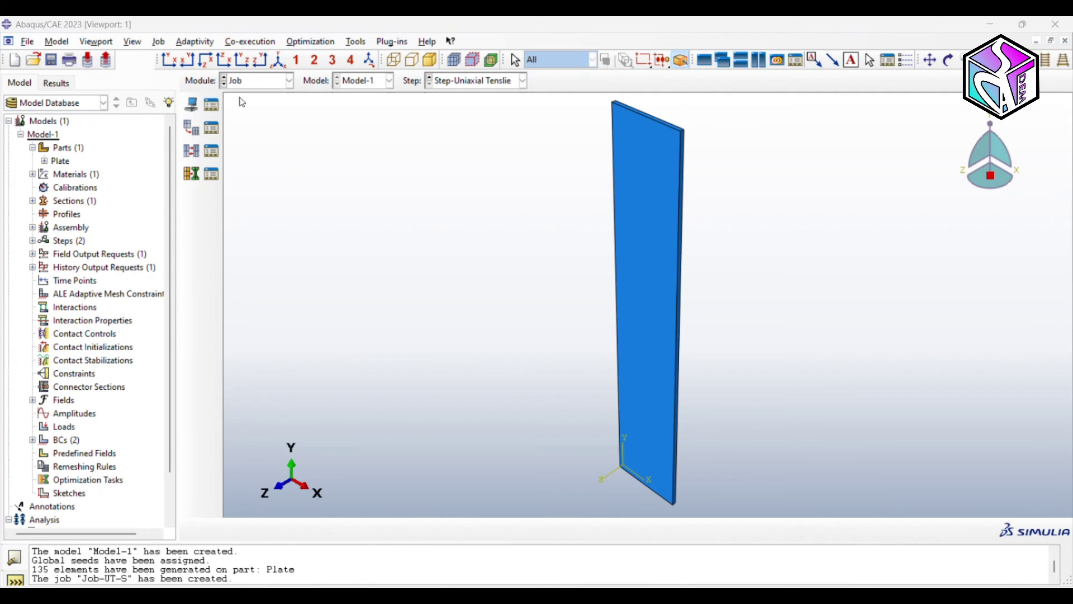
Step: Create job Job-UT-S for Model-1 and submit it from the Job Manager until it completes
{"action": "left_click", "coordinate": [192, 106]}
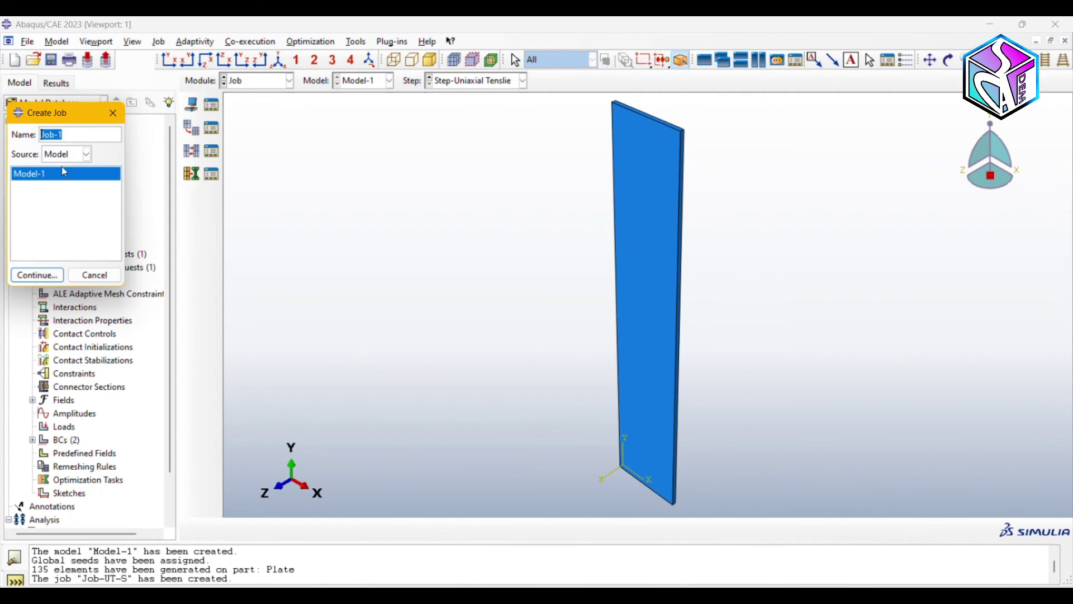
{"action": "left_click", "coordinate": [74, 136]}
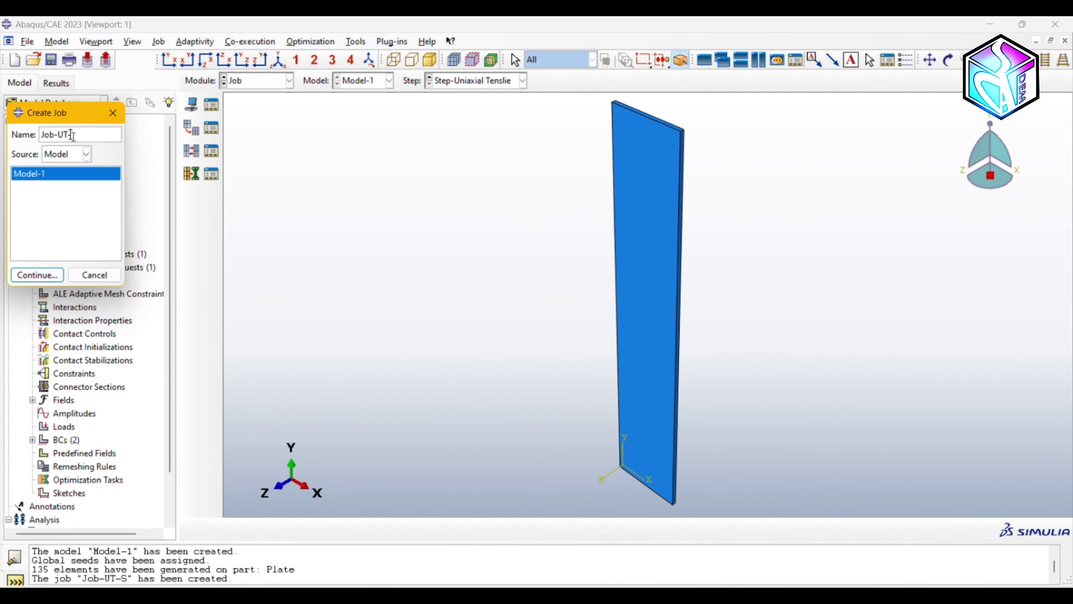
{"action": "left_click", "coordinate": [37, 275]}
{"action": "left_click", "coordinate": [91, 491]}
{"action": "left_click", "coordinate": [216, 109]}
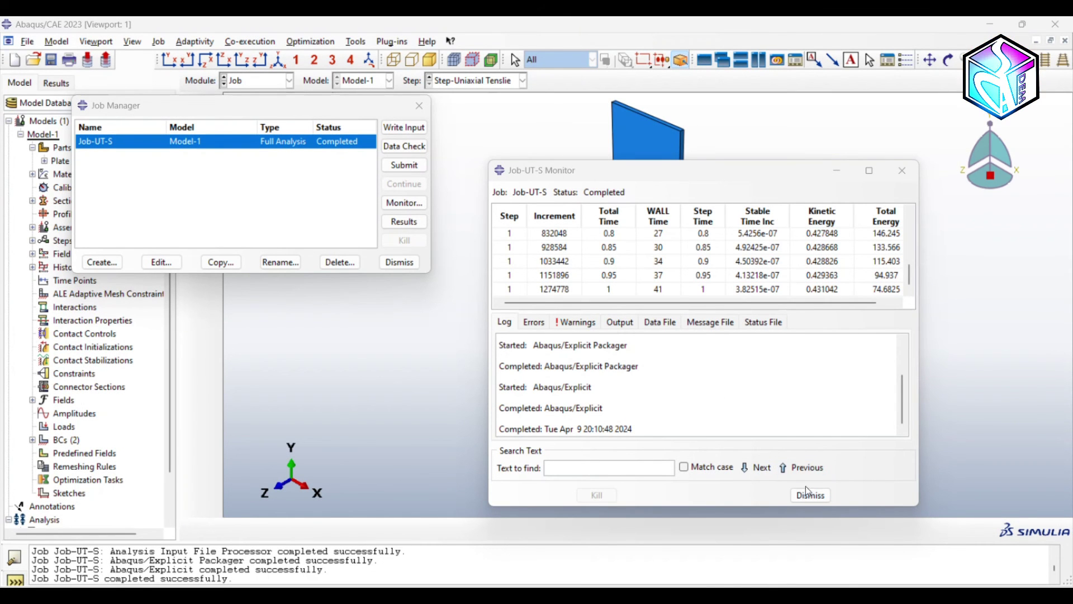
{"action": "left_click", "coordinate": [810, 495]}
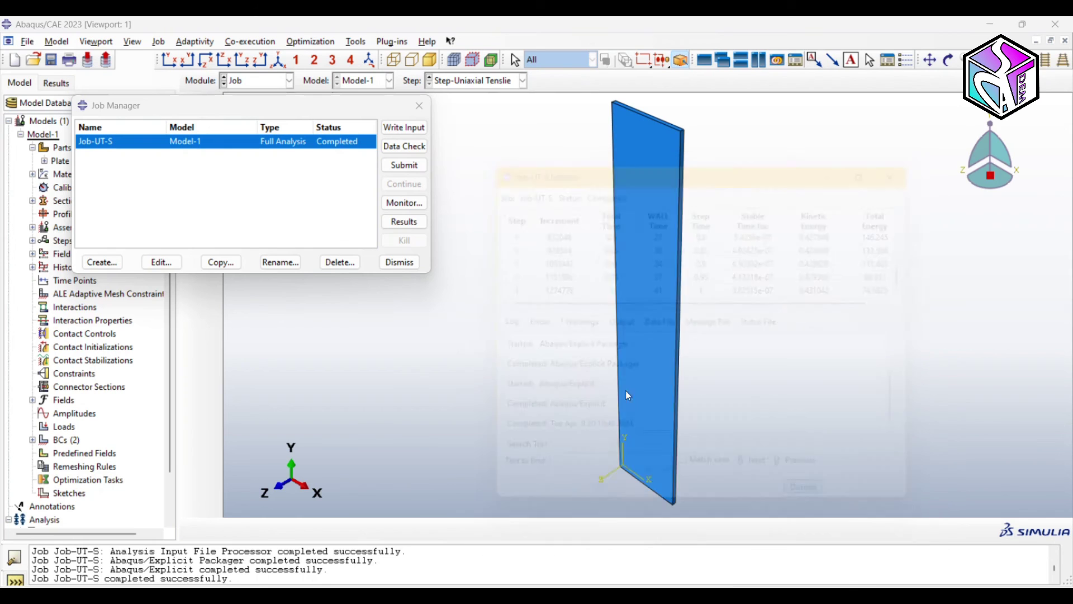
Step: Open the completed job's results and display the plate with feature edges only
{"action": "left_click", "coordinate": [411, 225]}
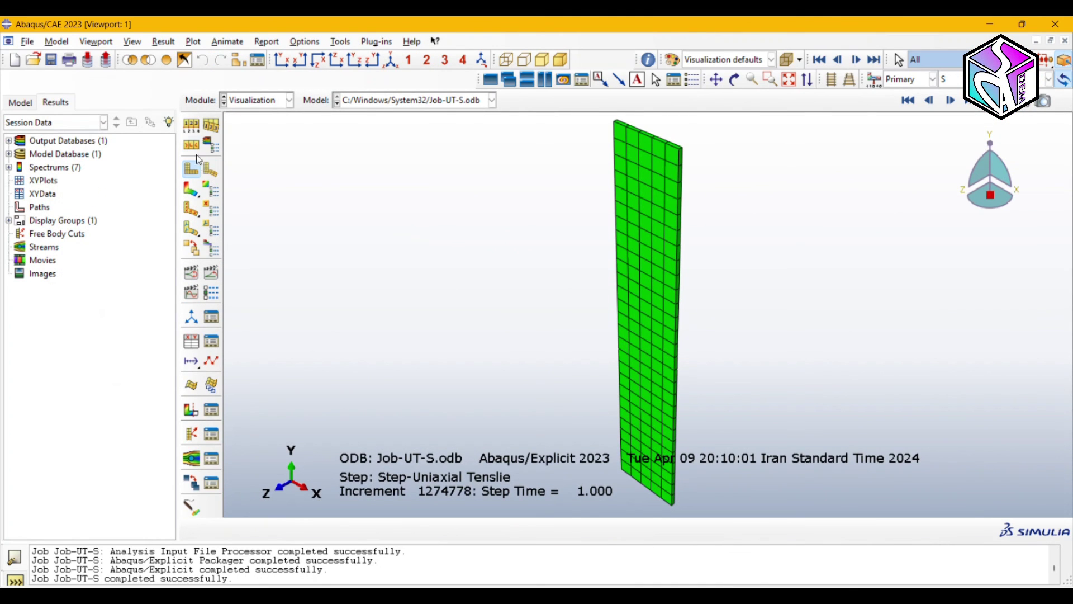
{"action": "left_click", "coordinate": [191, 126]}
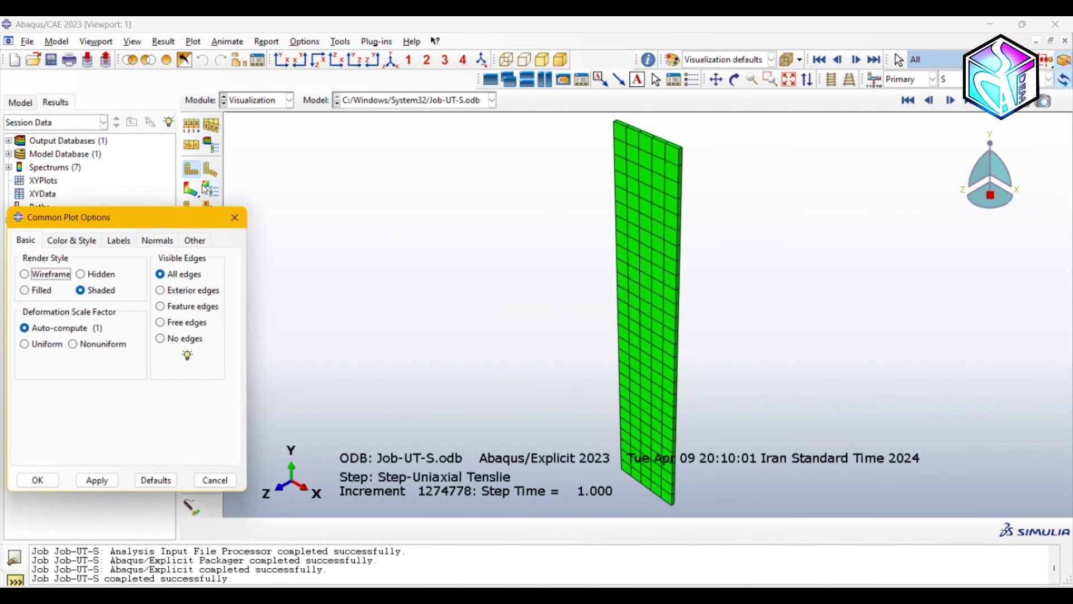
{"action": "left_click", "coordinate": [176, 308]}
{"action": "left_click", "coordinate": [100, 480]}
{"action": "left_click", "coordinate": [39, 479]}
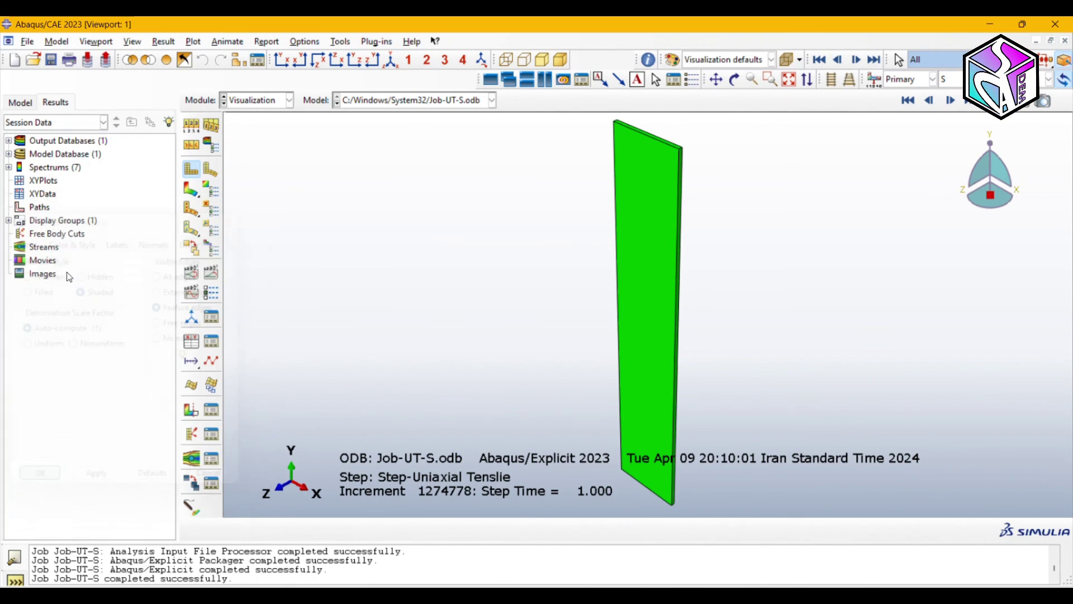
Step: Hide the compass, triad, title block, state block and text annotations, keeping only the legend
{"action": "left_click", "coordinate": [132, 42]}
{"action": "mouse_move", "coordinate": [110, 43]}
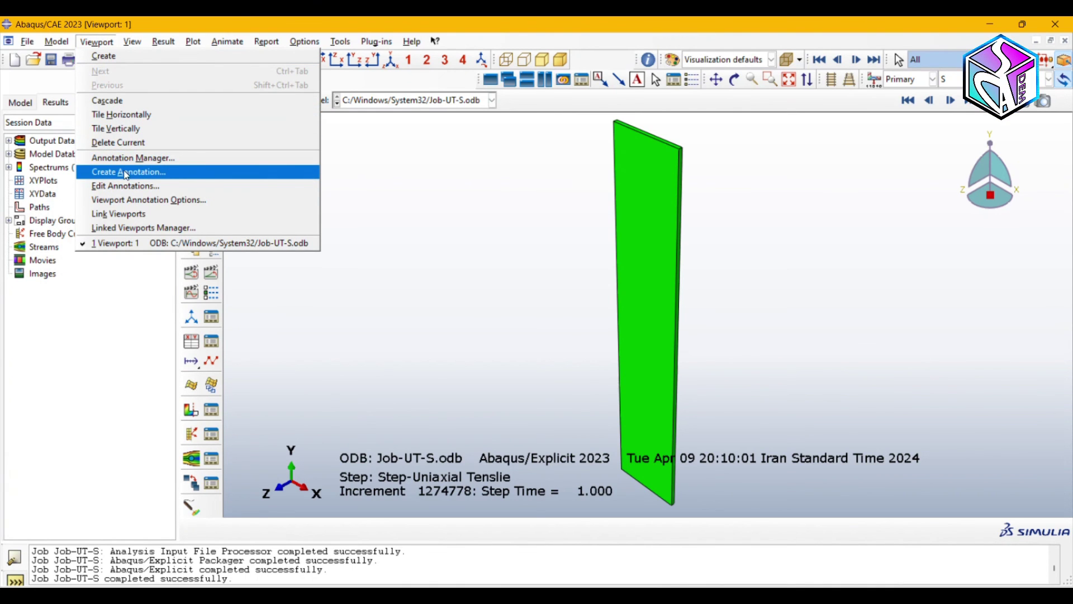
{"action": "left_click", "coordinate": [148, 198]}
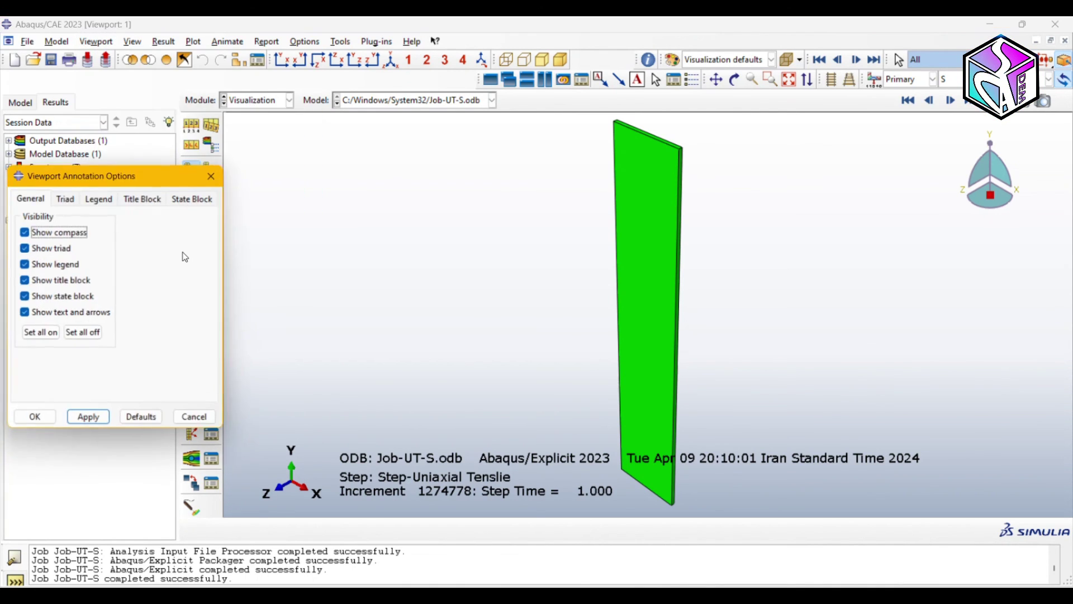
{"action": "left_click", "coordinate": [59, 232]}
{"action": "left_click", "coordinate": [56, 247]}
{"action": "left_click", "coordinate": [59, 280]}
{"action": "left_click", "coordinate": [66, 297]}
{"action": "left_click", "coordinate": [62, 312]}
{"action": "left_click", "coordinate": [88, 418]}
{"action": "left_click", "coordinate": [35, 418]}
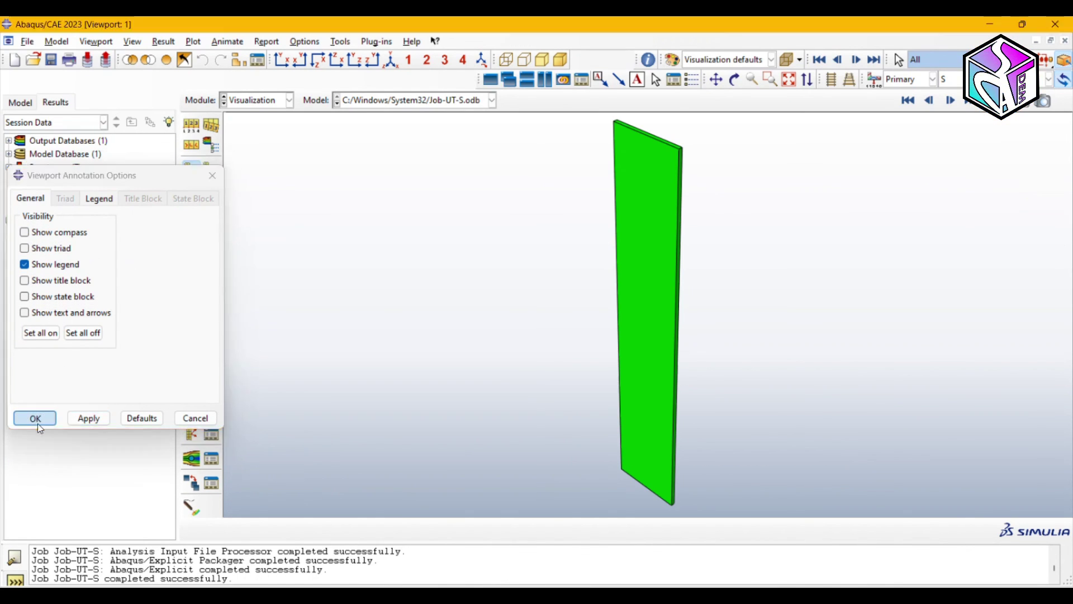
Step: Plot the von Mises contour, fit the specimen in view, and step back five frames
{"action": "left_click", "coordinate": [192, 190]}
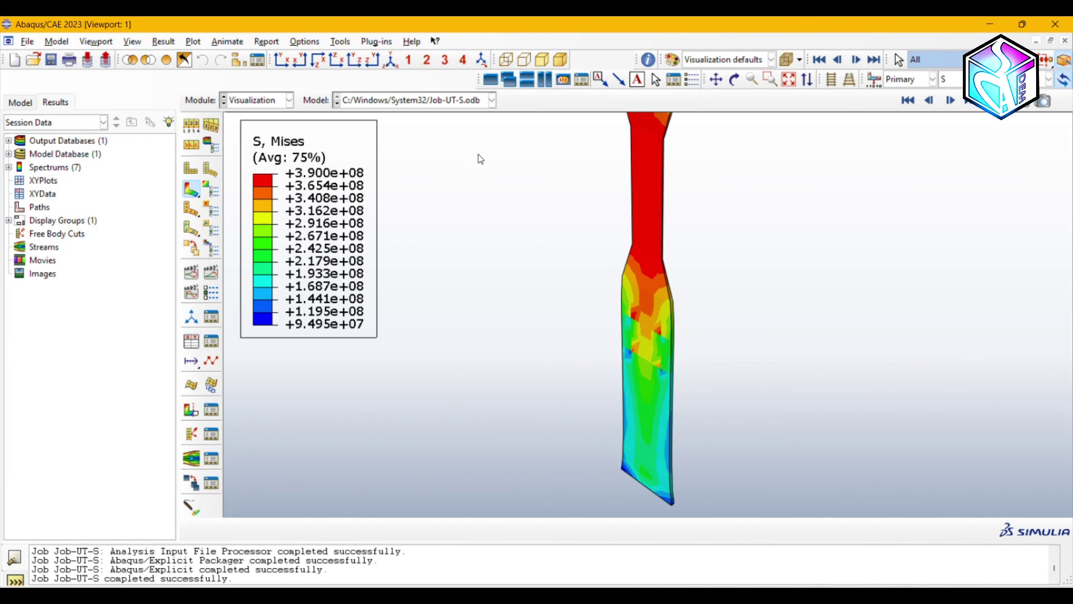
{"action": "left_click", "coordinate": [391, 59]}
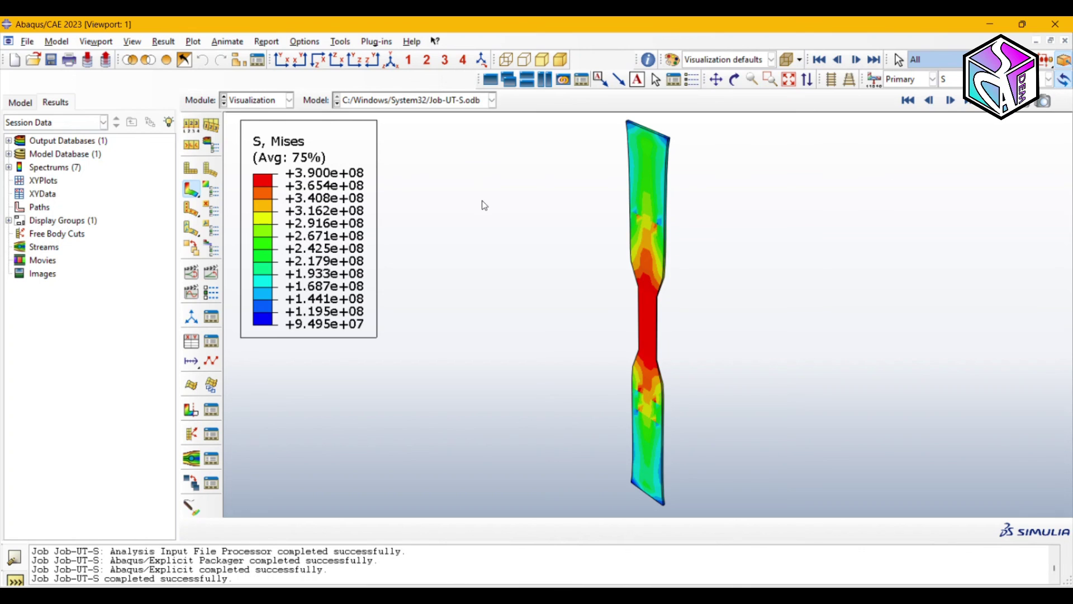
{"action": "left_click", "coordinate": [929, 100]}
{"action": "left_click", "coordinate": [928, 102]}
{"action": "left_click", "coordinate": [929, 102]}
{"action": "left_click", "coordinate": [929, 102]}
{"action": "left_click", "coordinate": [929, 102]}
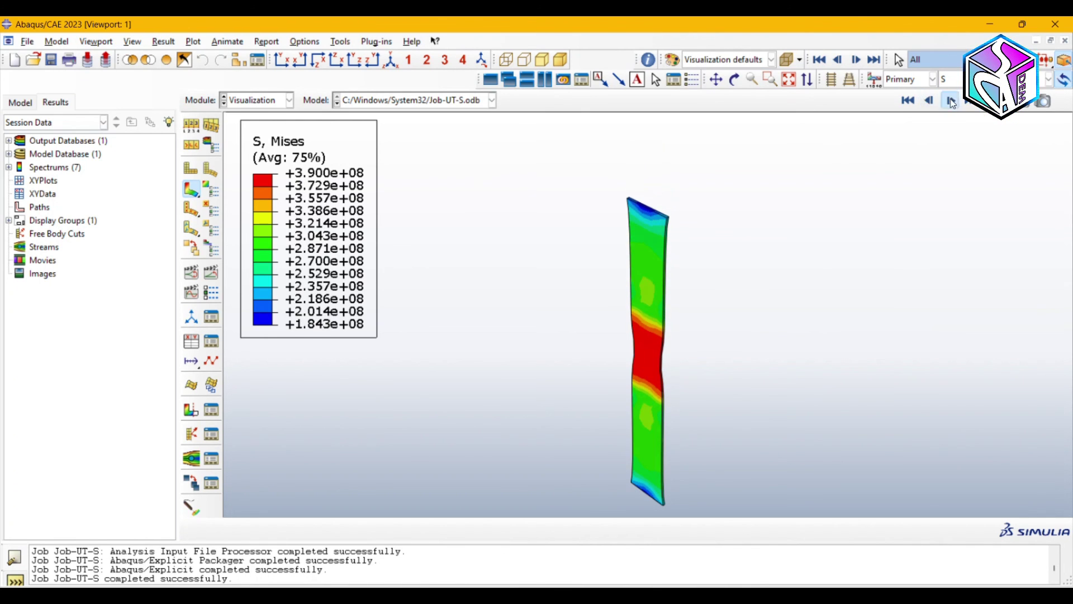
Step: Step forward four frames and back two to watch the necking develop
{"action": "left_click", "coordinate": [951, 101]}
{"action": "left_click", "coordinate": [951, 102]}
{"action": "left_click", "coordinate": [950, 101]}
{"action": "left_click", "coordinate": [950, 102]}
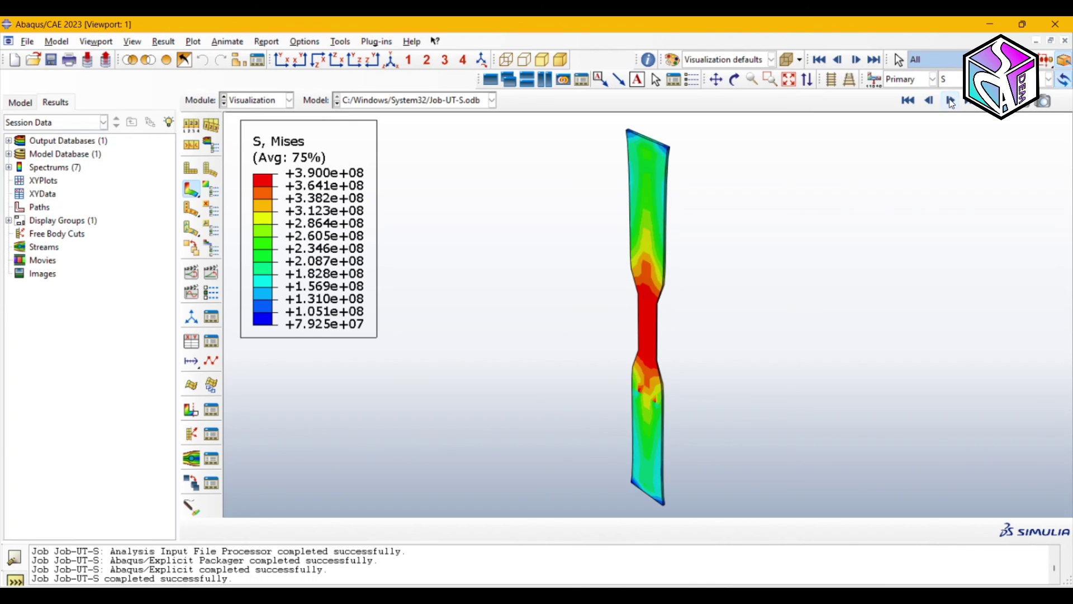
{"action": "left_click", "coordinate": [929, 102]}
{"action": "left_click", "coordinate": [930, 103]}
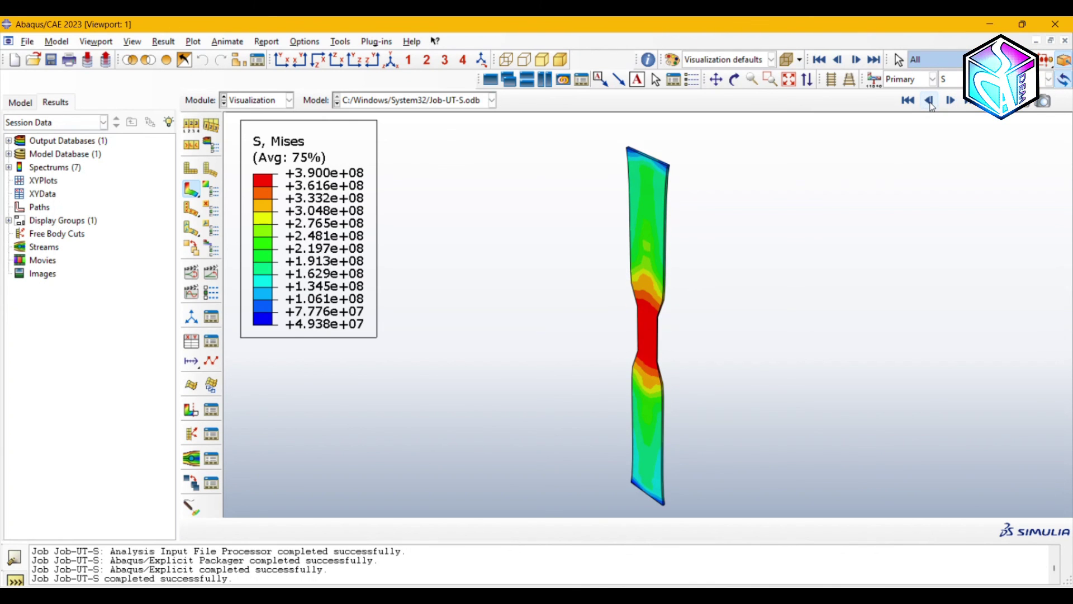